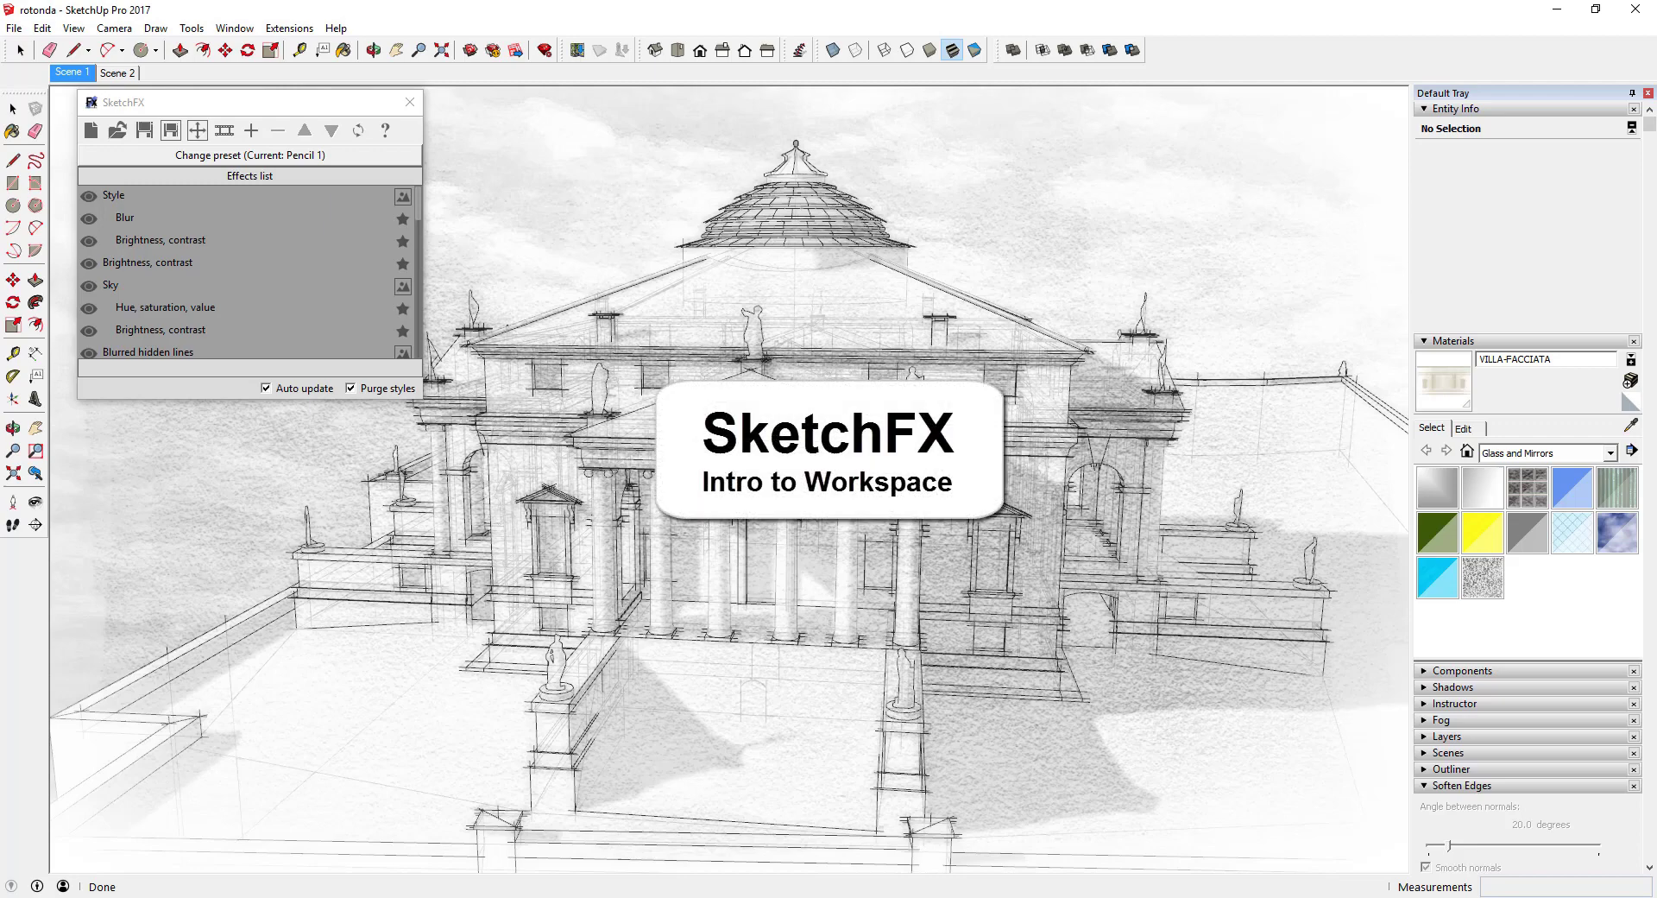
# Step: Orbit the villa, switch SketchFX to the Watercolor - Daytime preset, then request clearing all effects
pyautogui.press('o')
pyautogui.moveTo(776, 509); pyautogui.dragTo(781, 507)
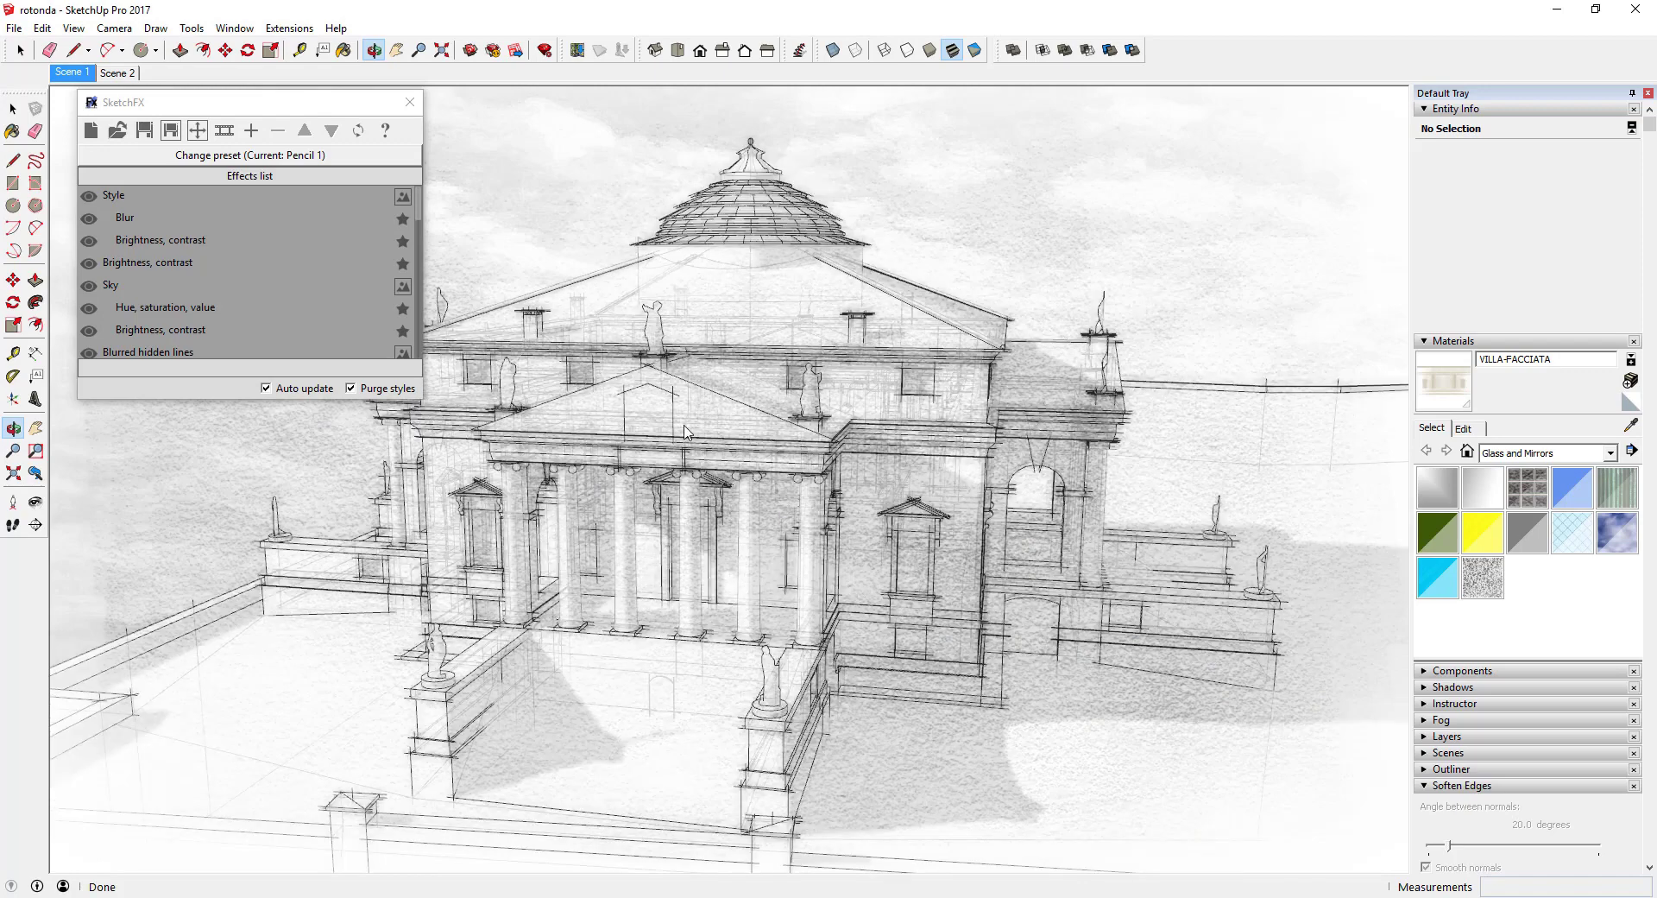
pyautogui.click(232, 155)
pyautogui.scroll(-5, 276, 319)
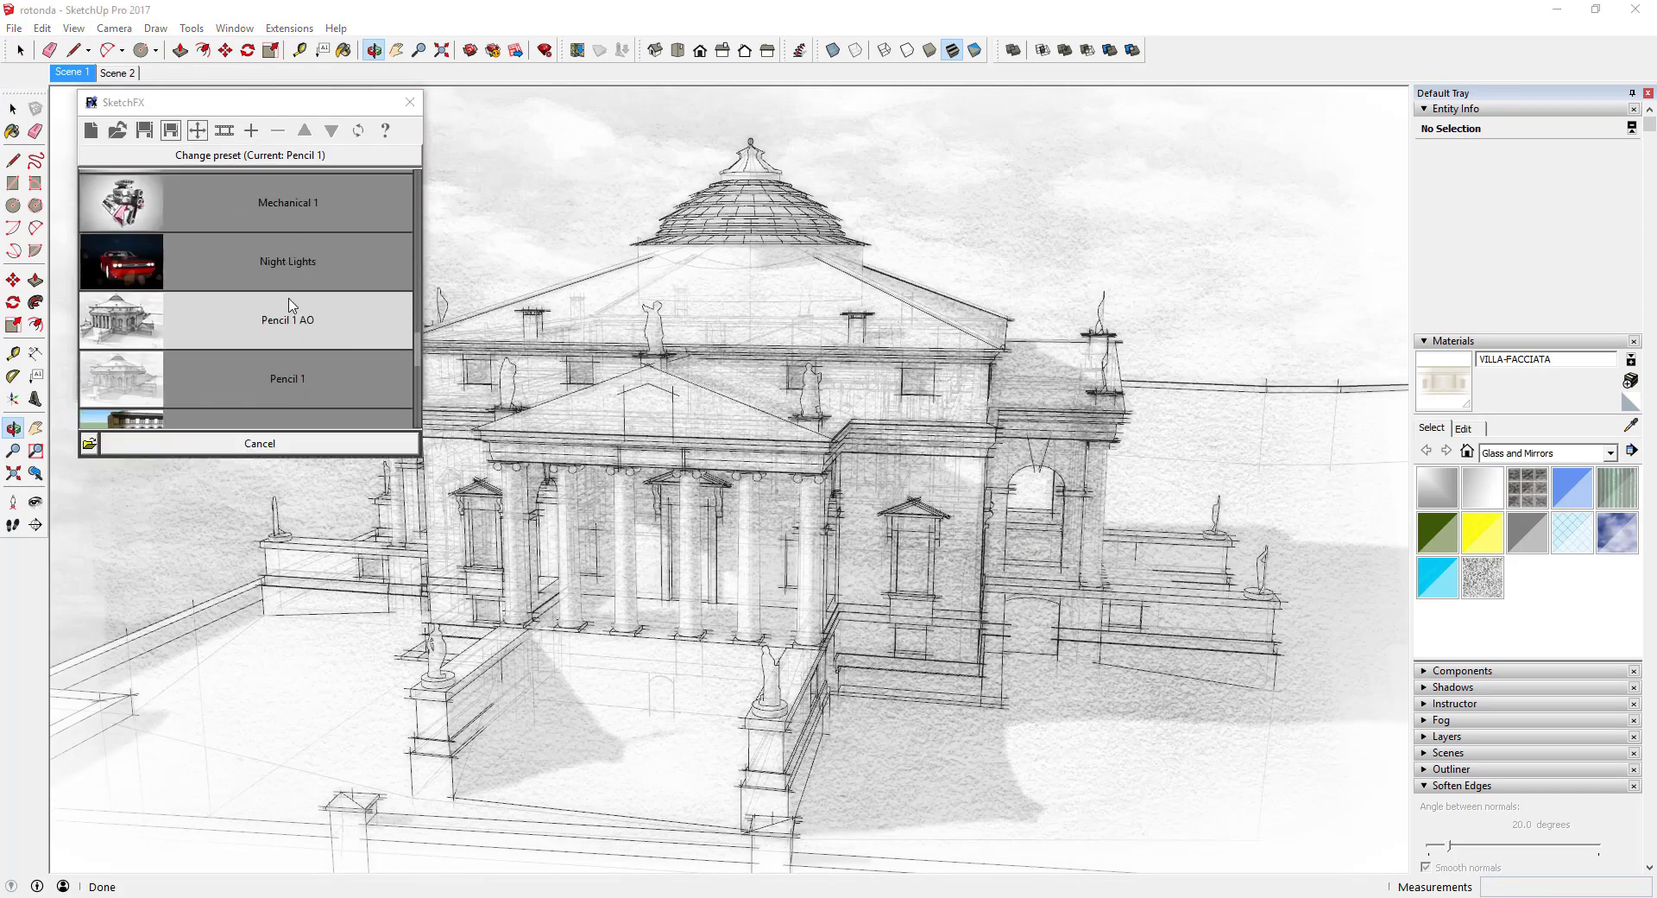
pyautogui.click(274, 304)
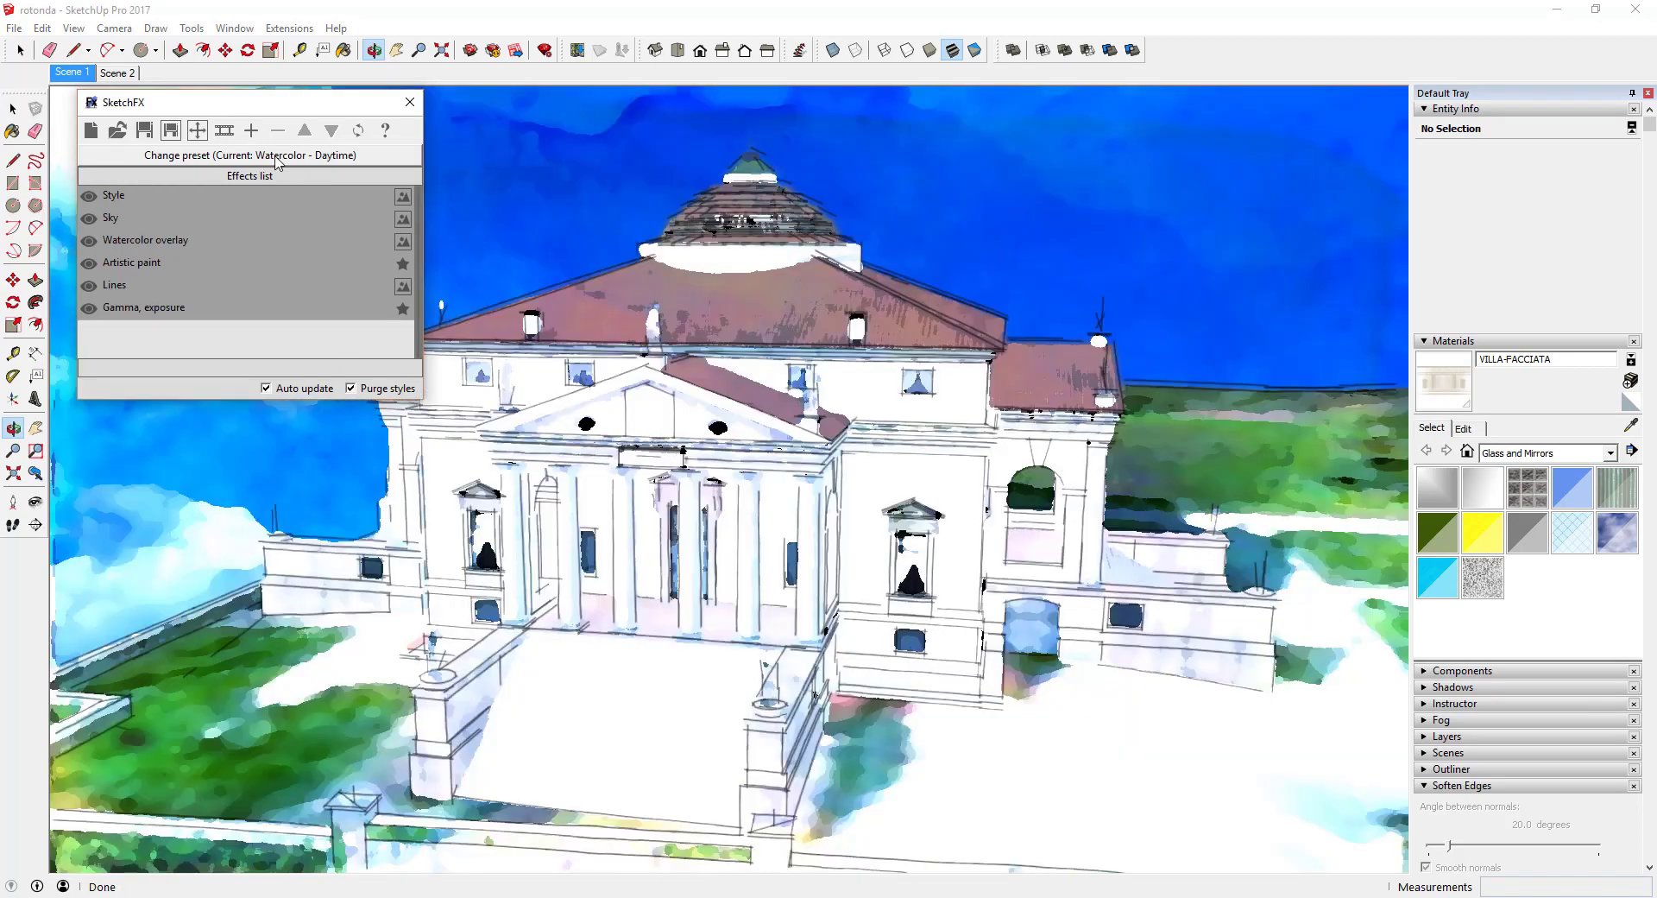
pyautogui.click(91, 131)
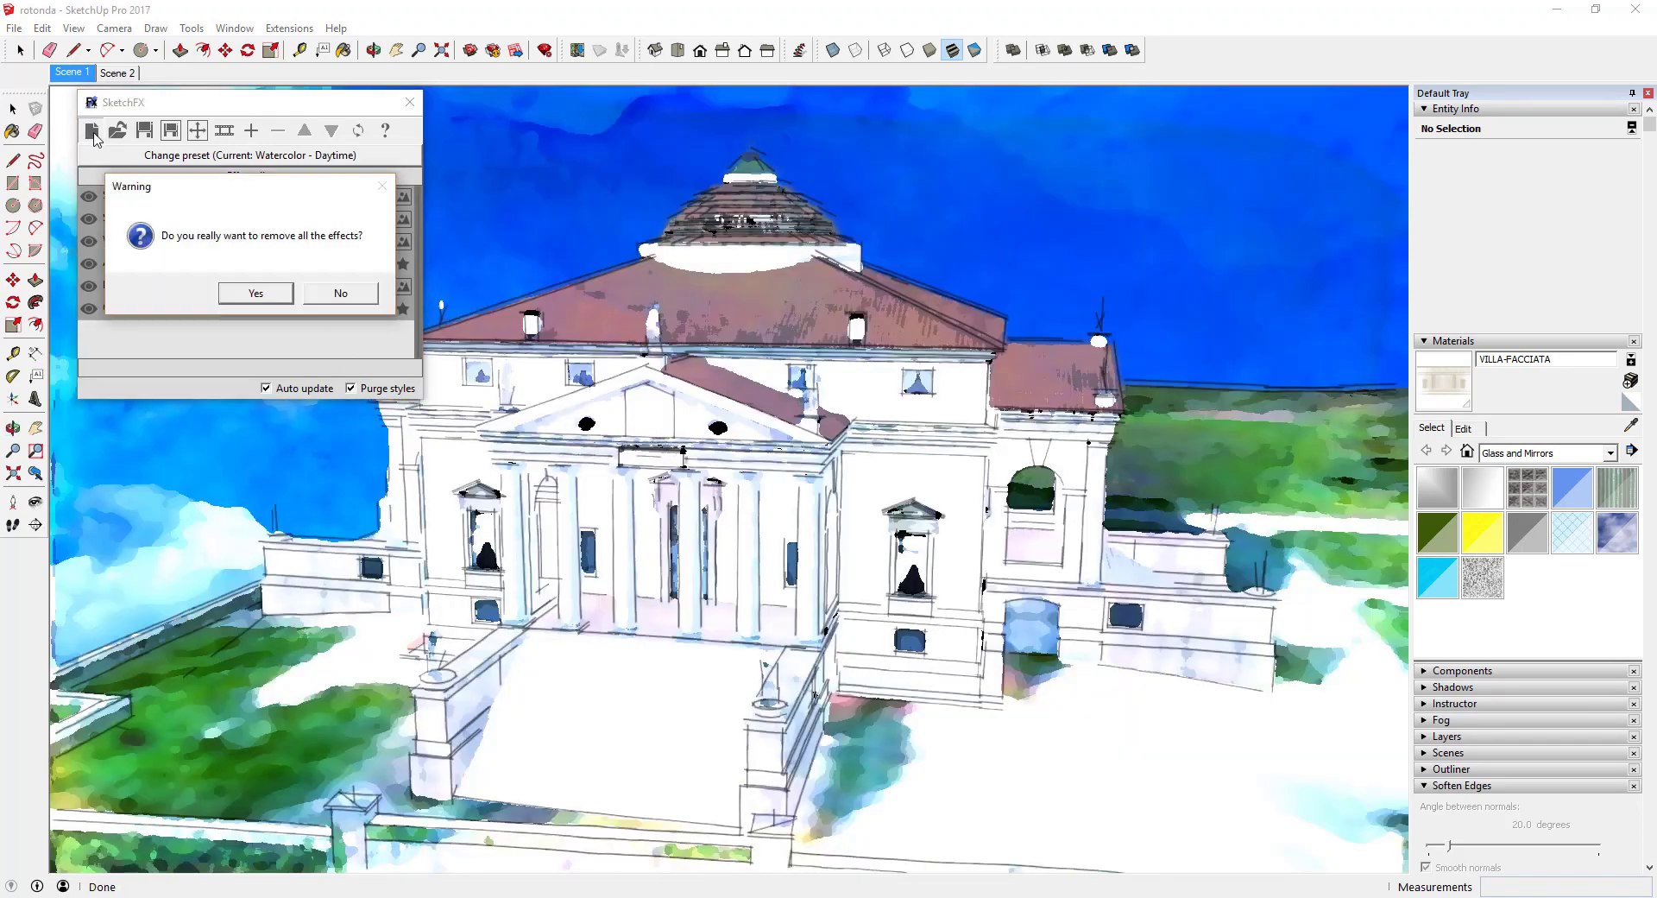
# Step: Confirm removal of all SketchFX effects, then choose Apply Effect from Extensions > SketchFX Ex
pyautogui.click(250, 298)
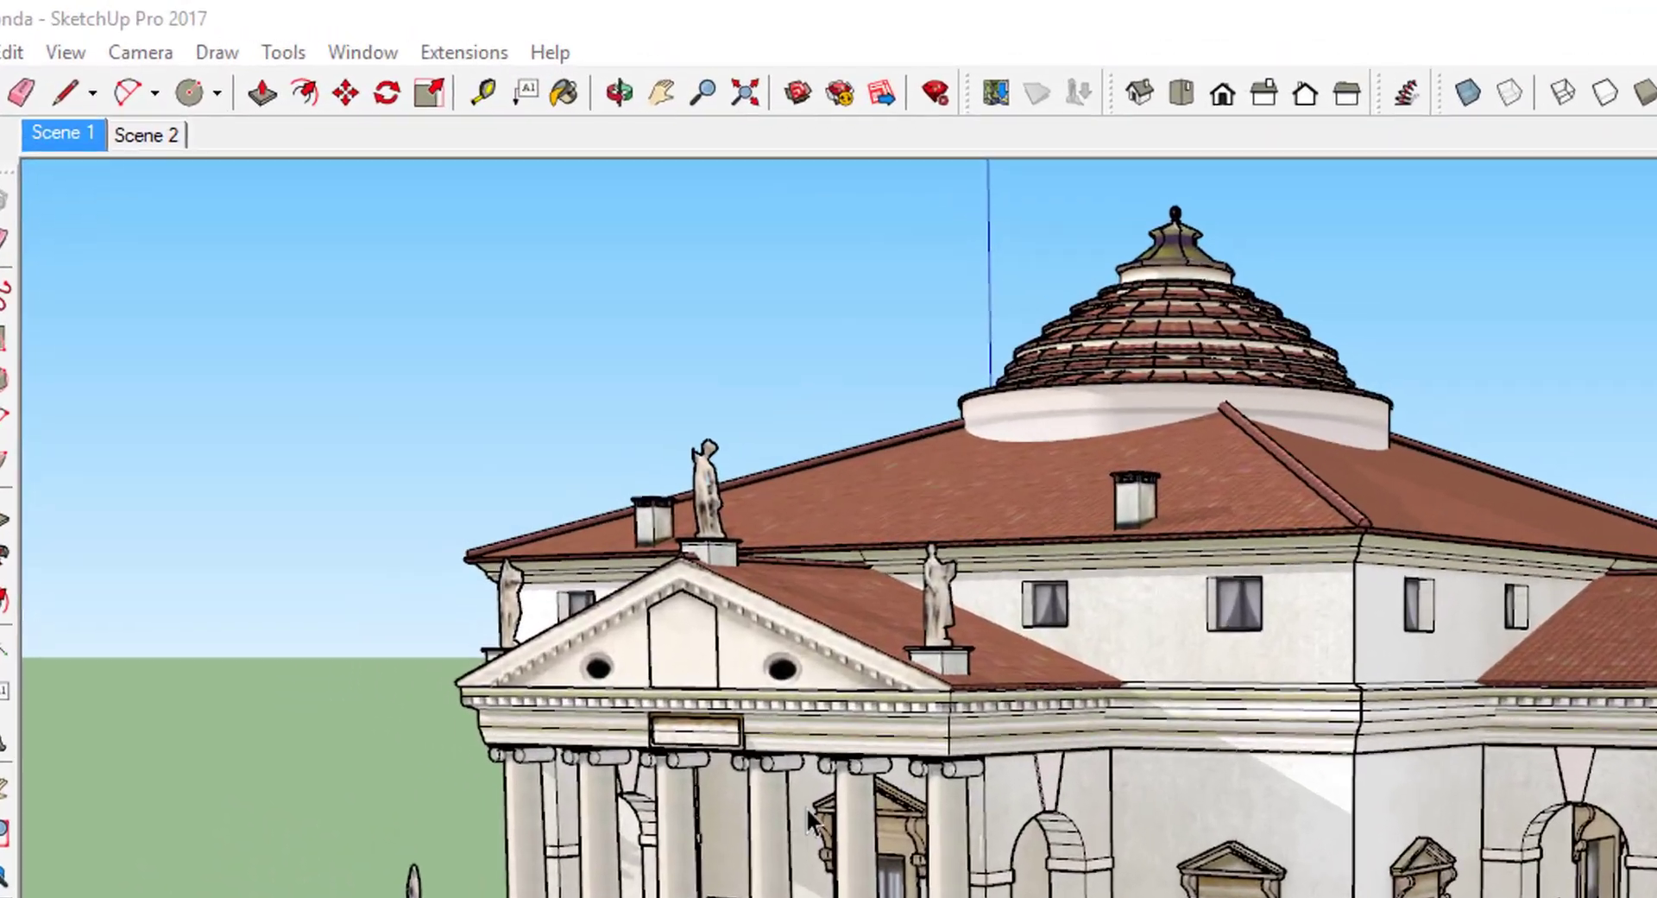
pyautogui.click(342, 35)
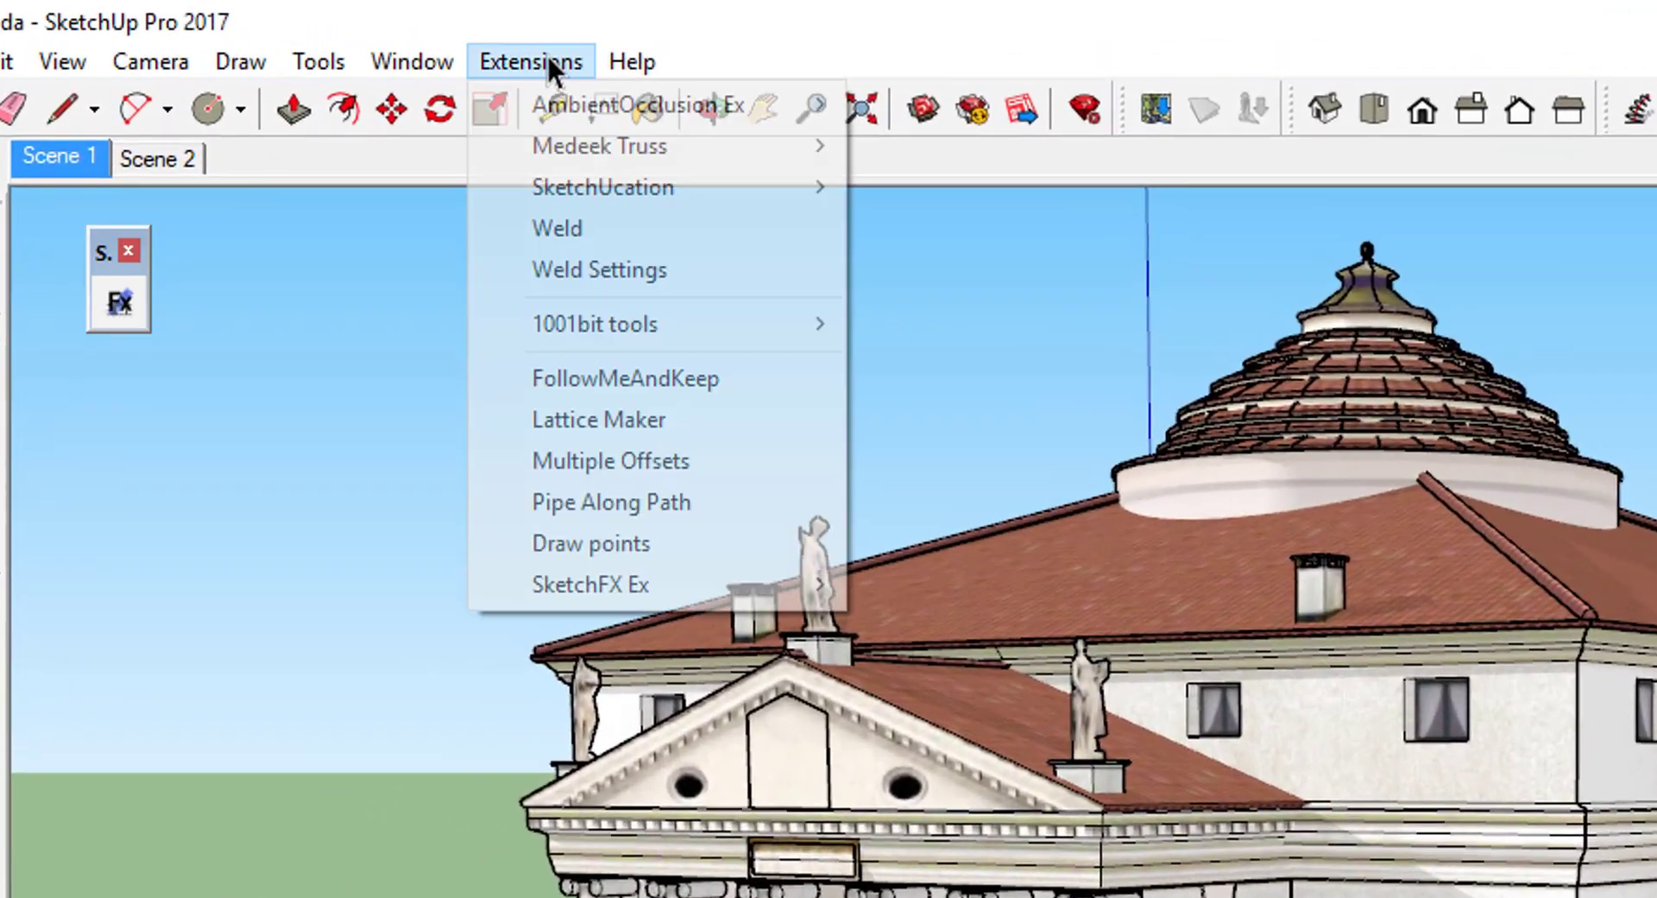
pyautogui.moveTo(604, 593)
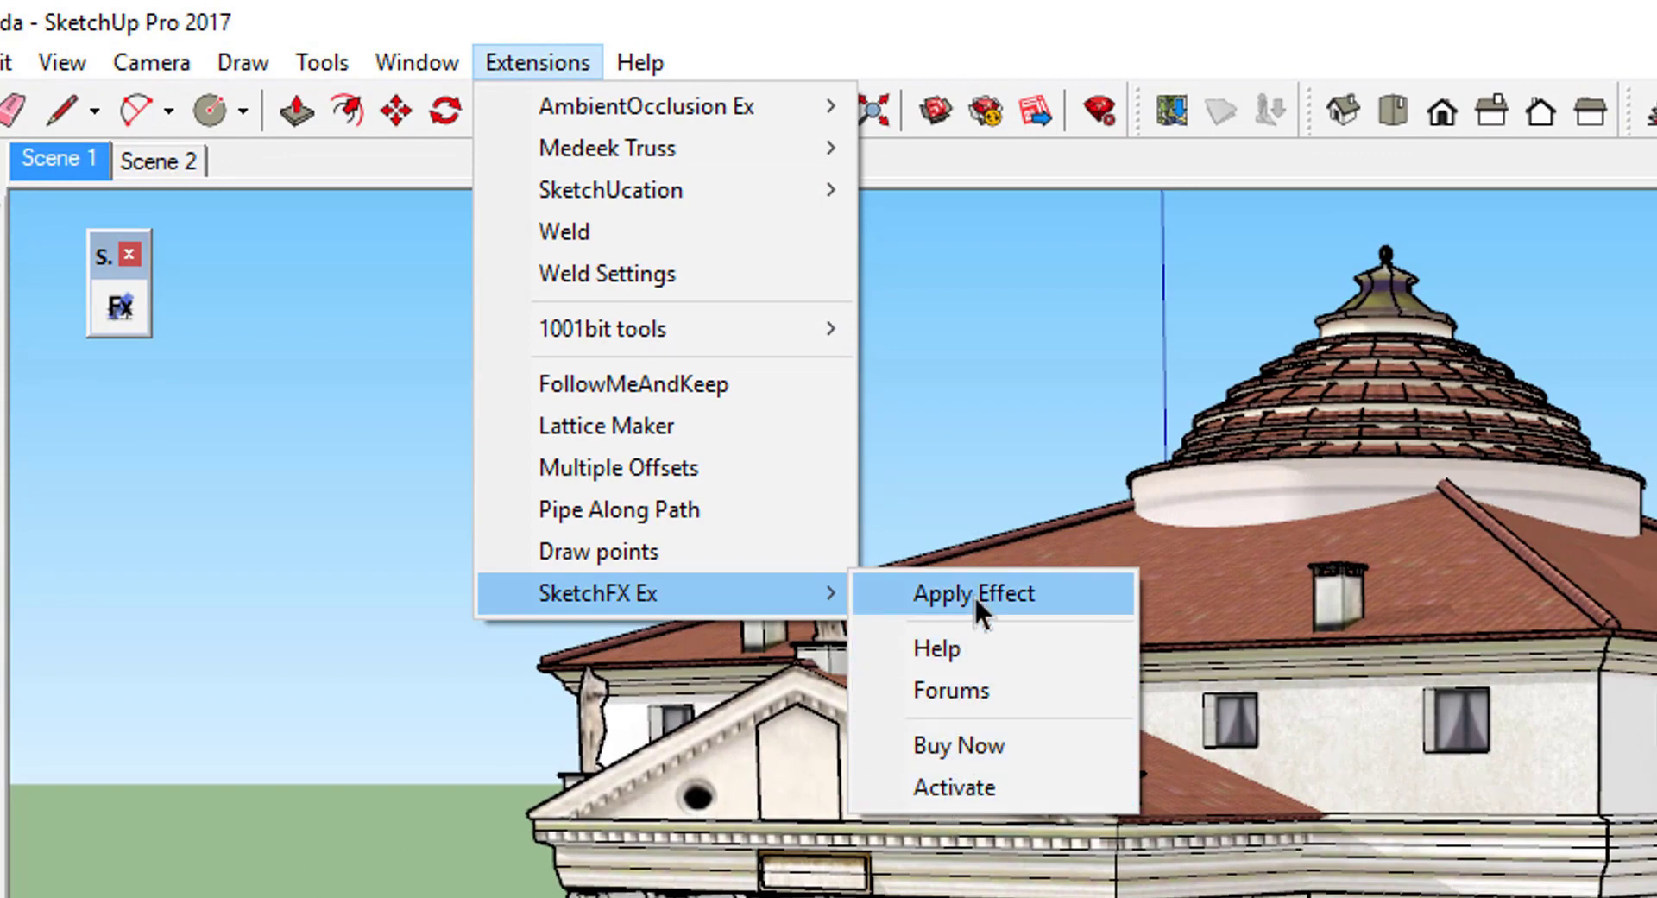
pyautogui.click(1032, 597)
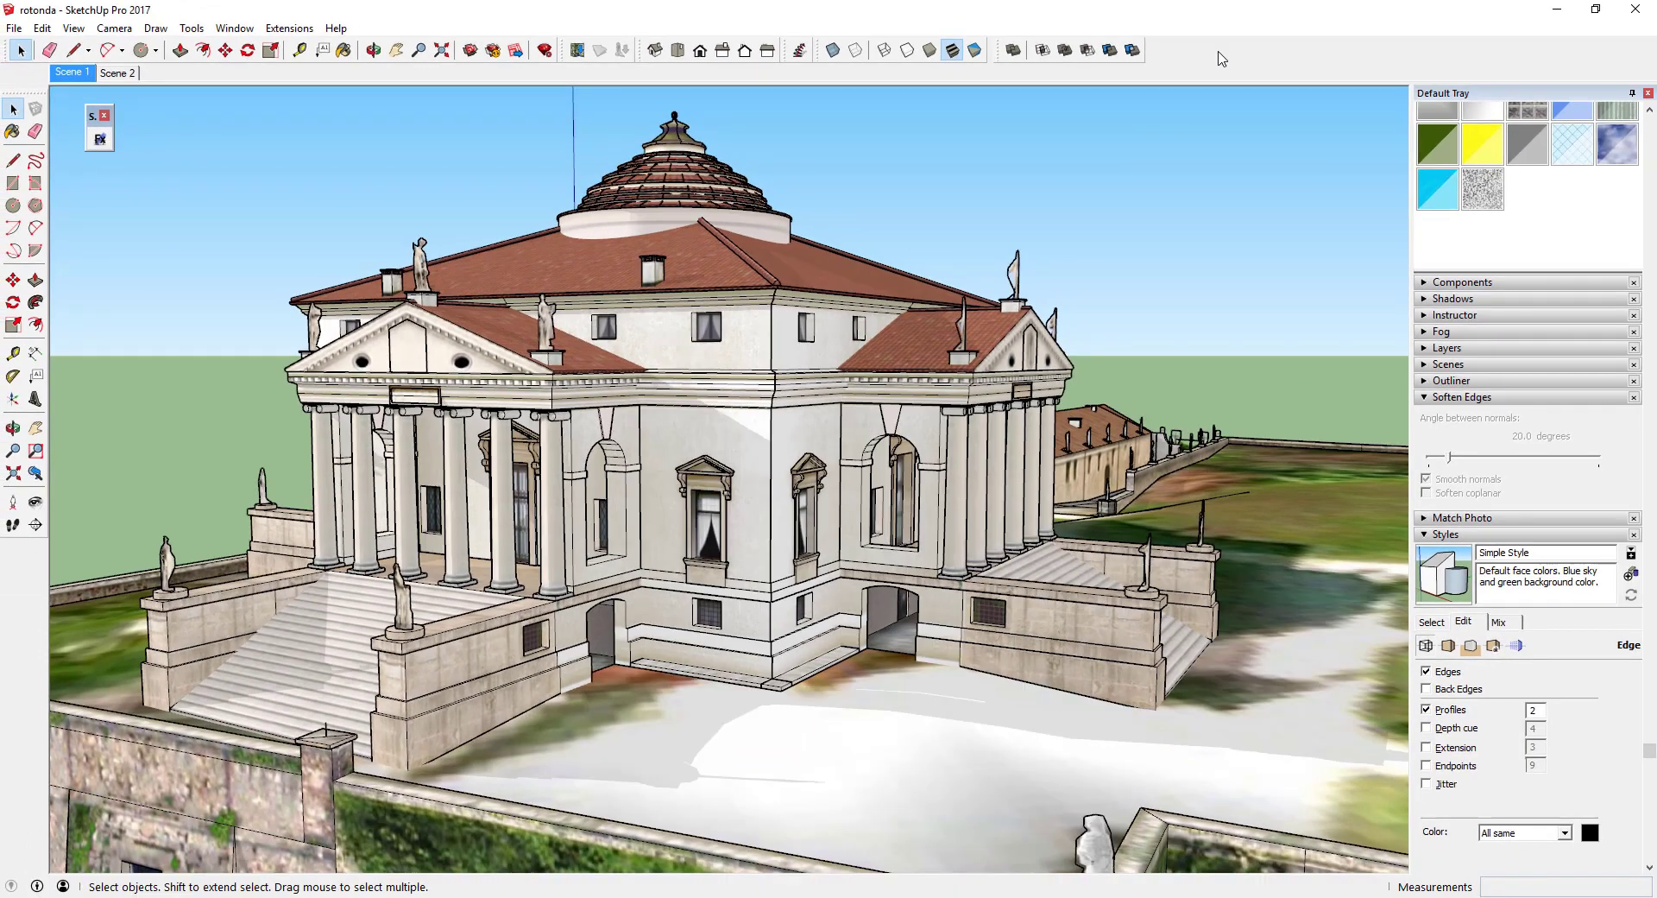
pyautogui.rightClick(1219, 58)
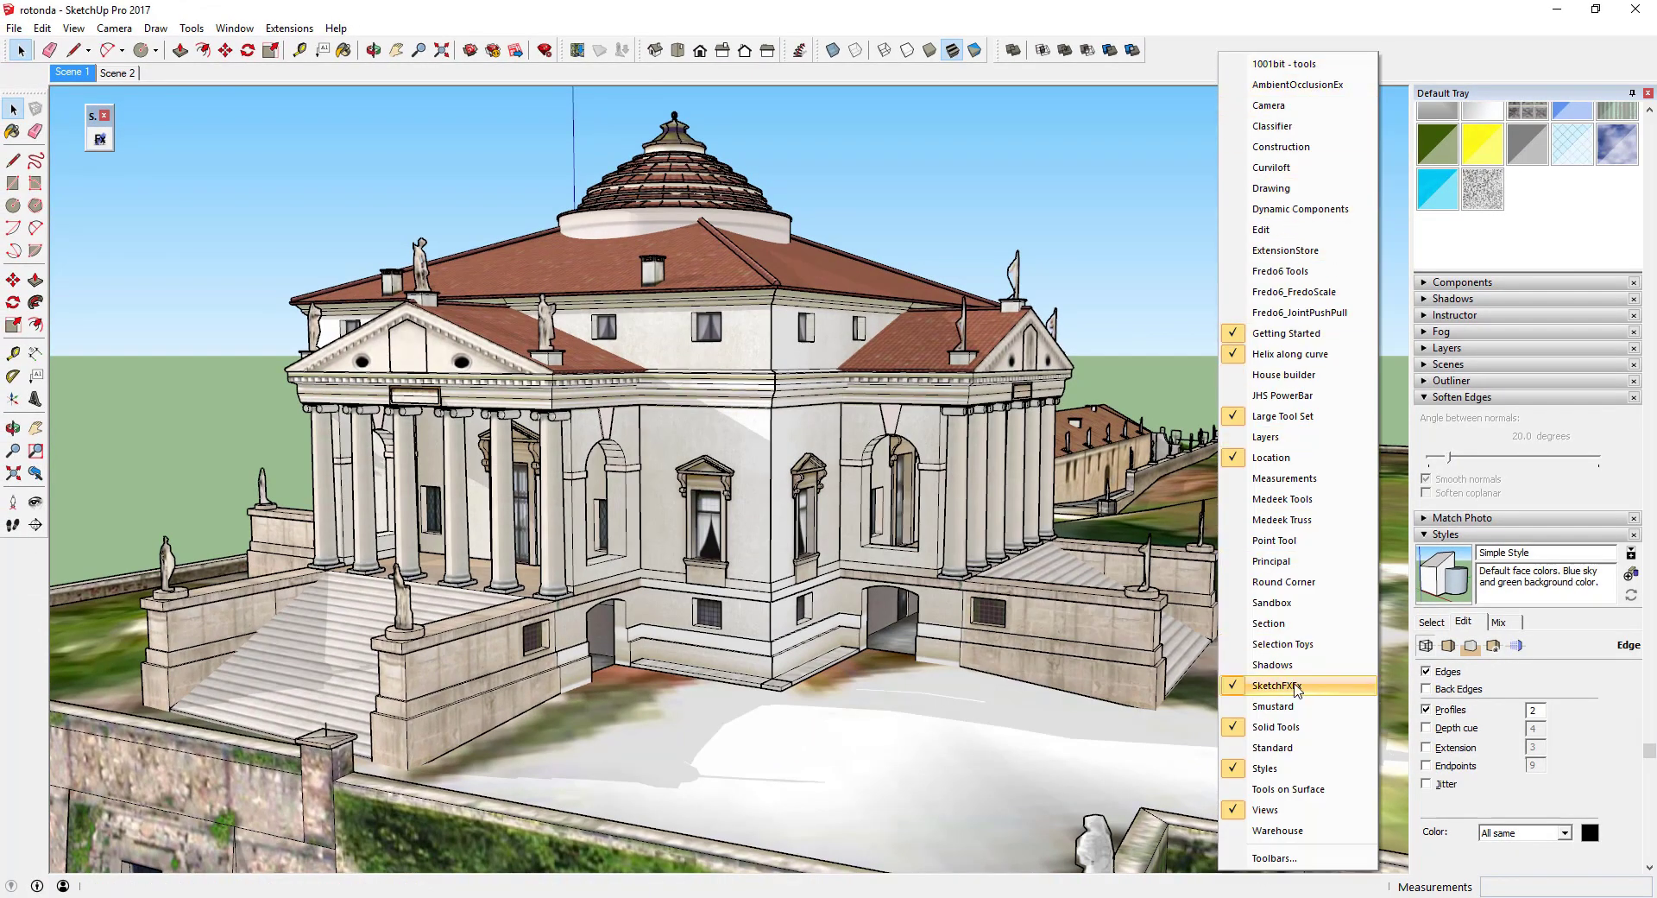
pyautogui.click(1165, 53)
pyautogui.click(73, 27)
pyautogui.click(93, 53)
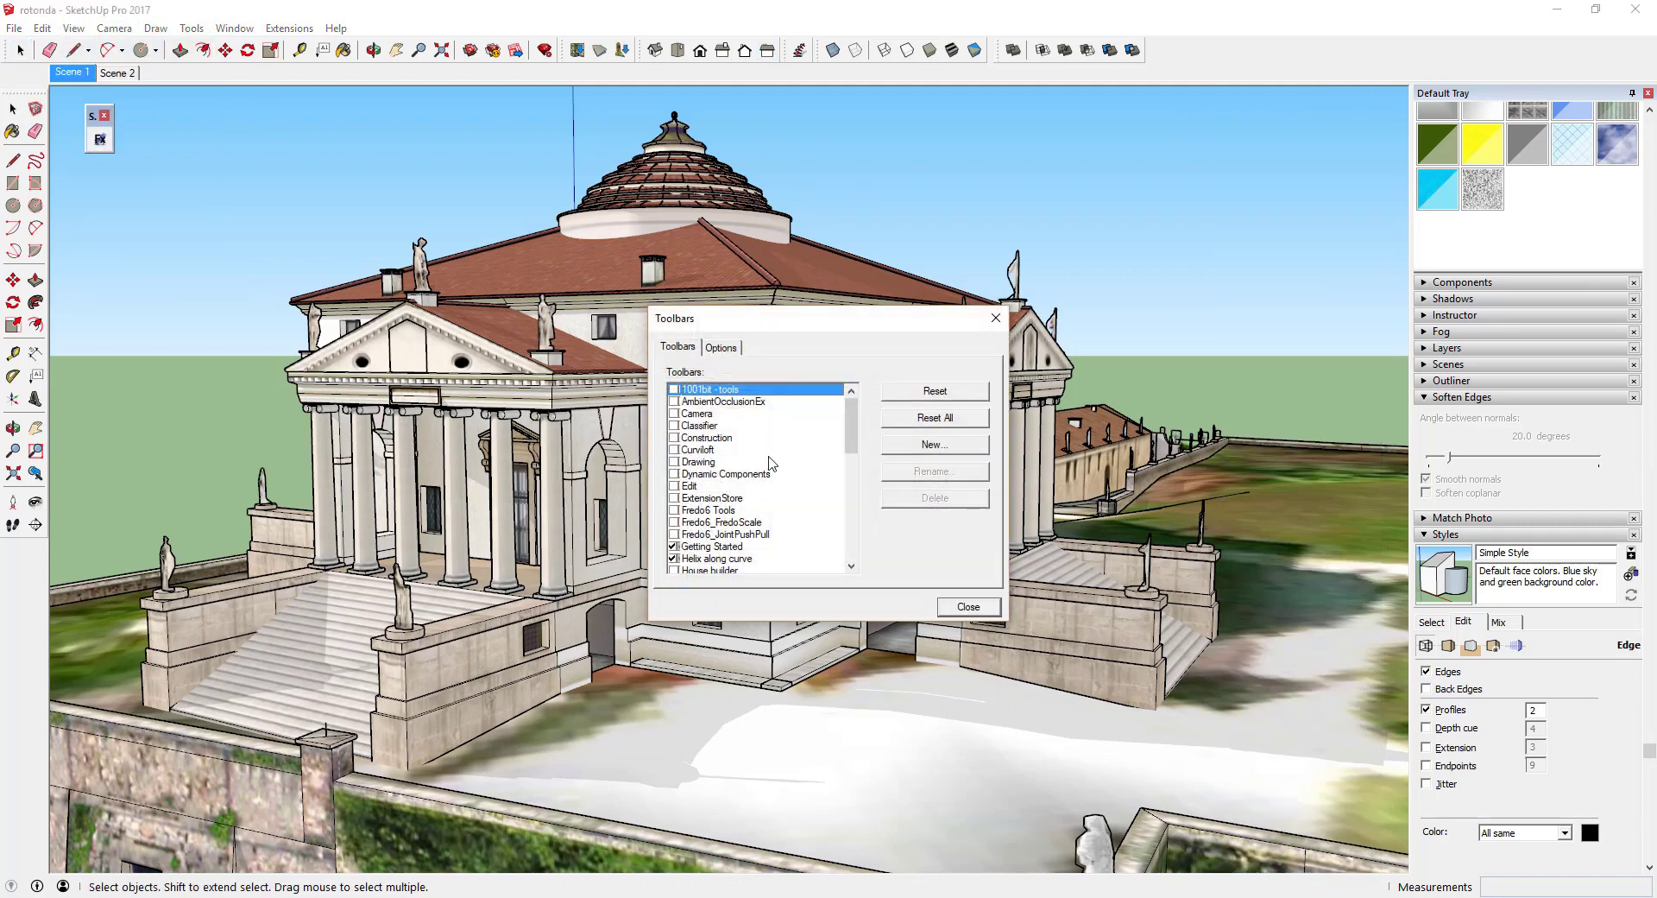
pyautogui.scroll(-6, 771, 439)
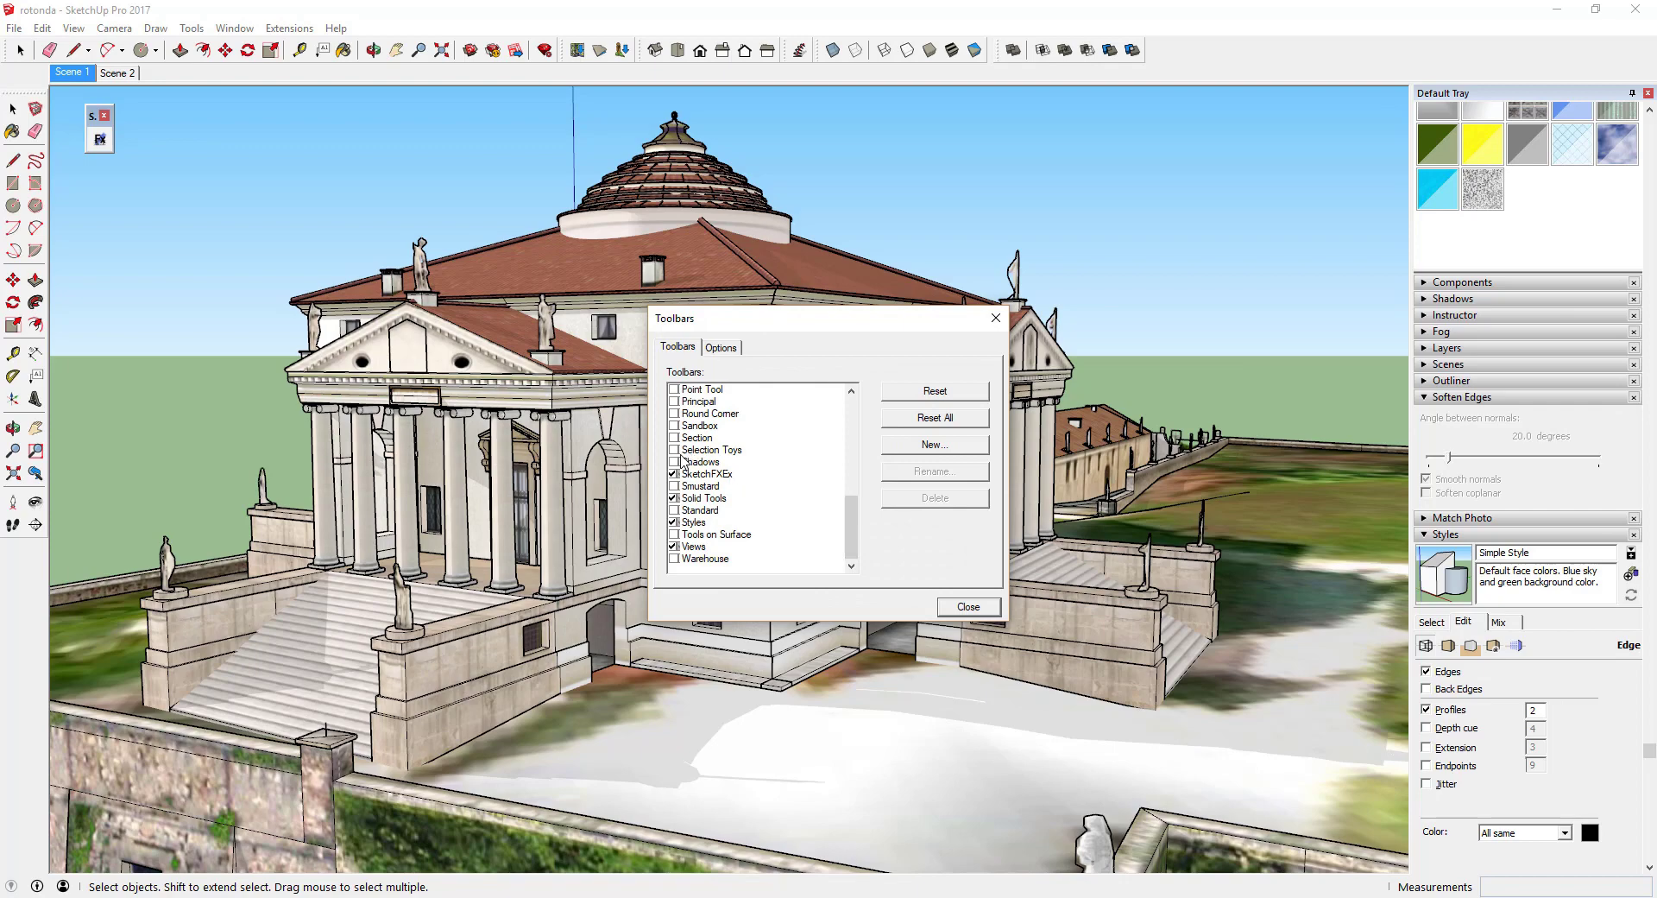
pyautogui.click(966, 606)
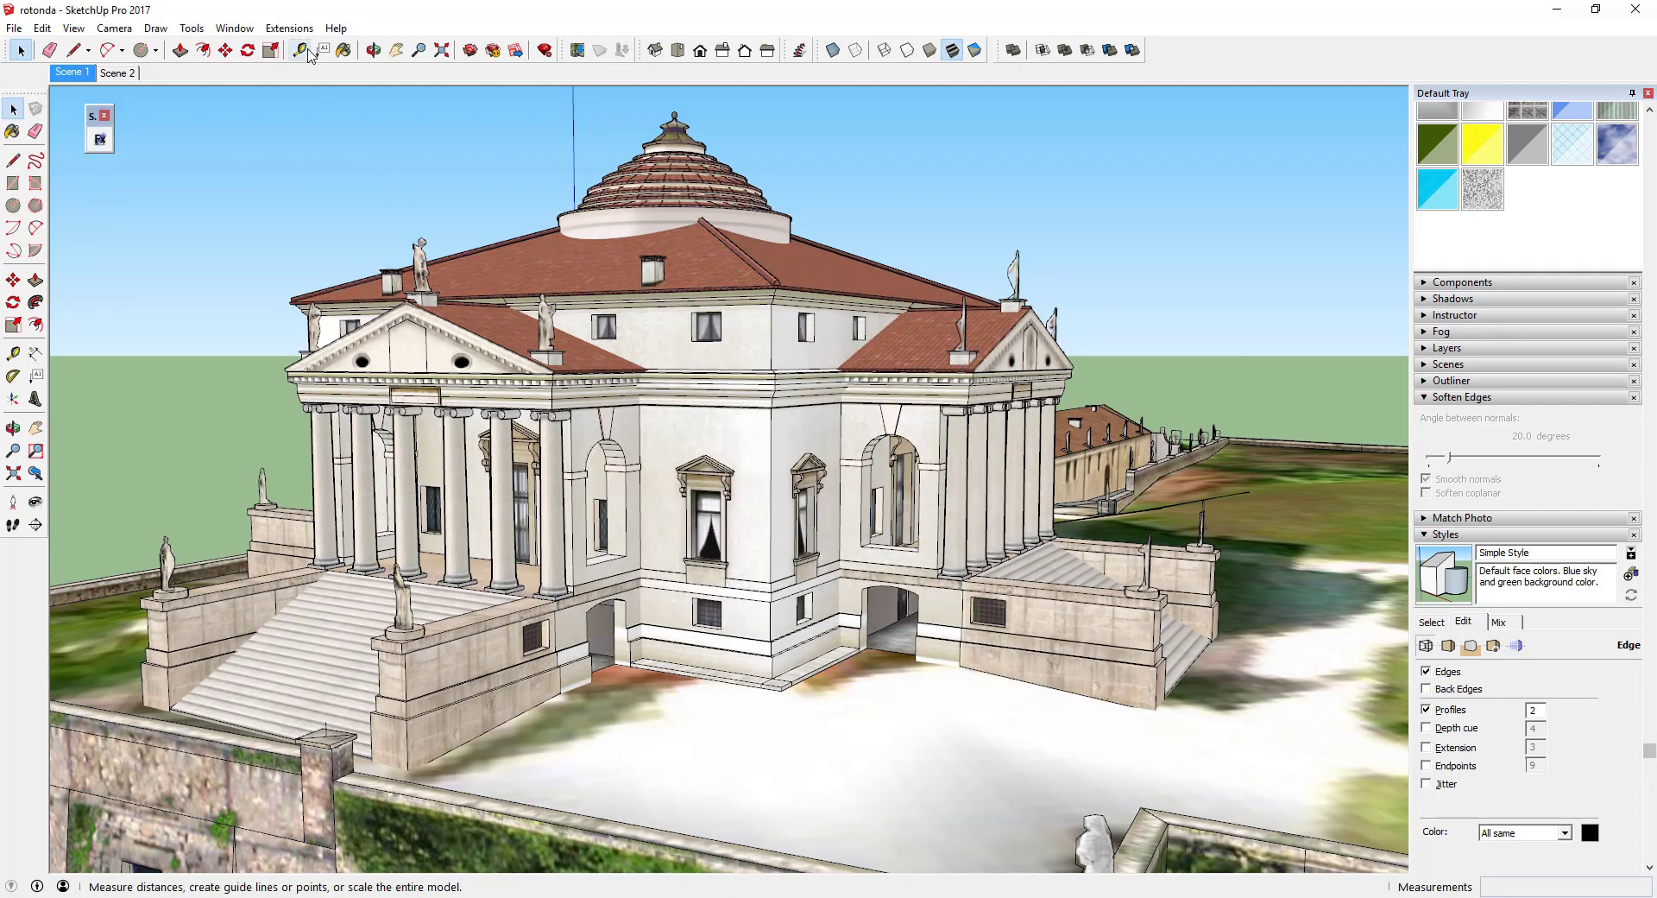
# Step: Go to Extensions > SketchFX Ex to reach the Apply Effect command
pyautogui.click(290, 29)
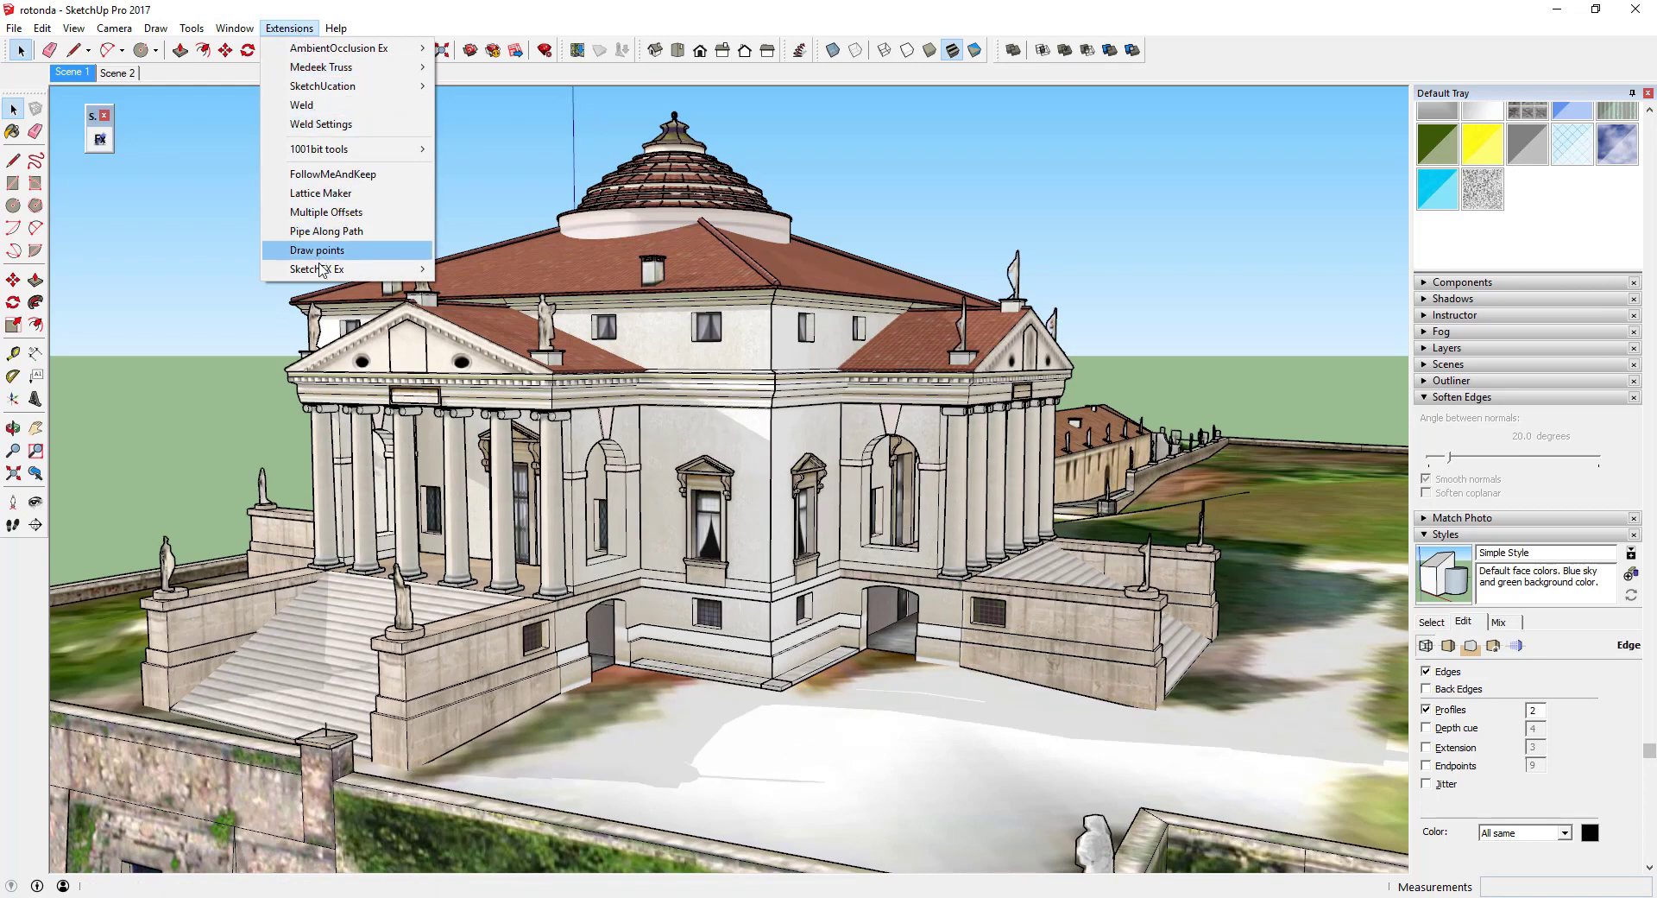
pyautogui.moveTo(321, 270)
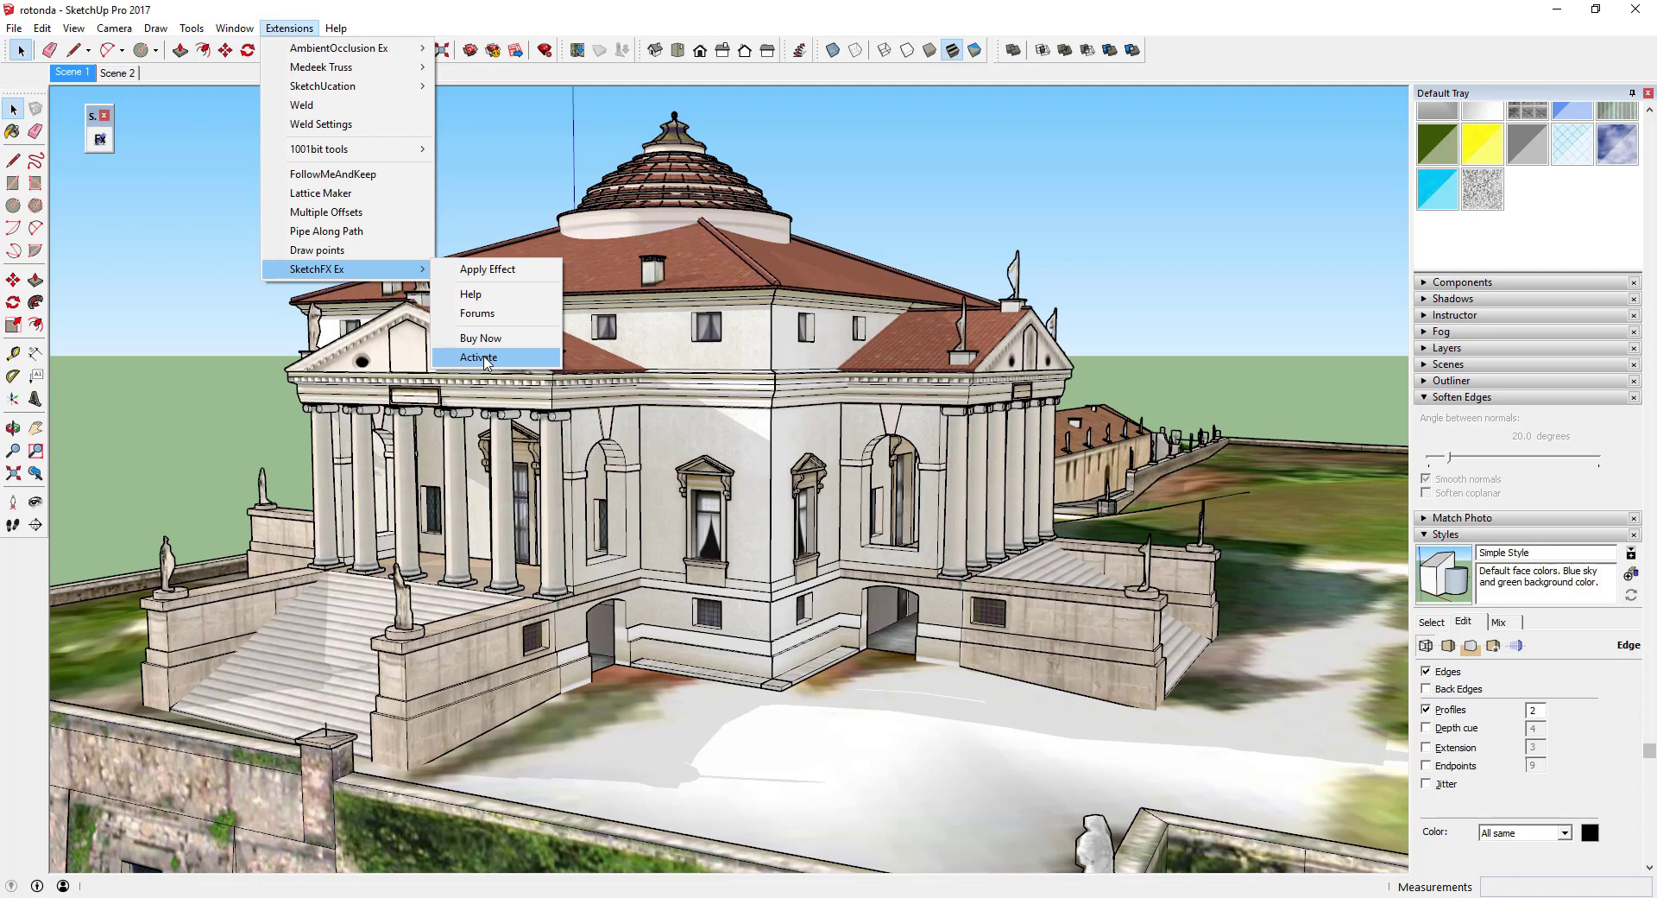
pyautogui.click(498, 271)
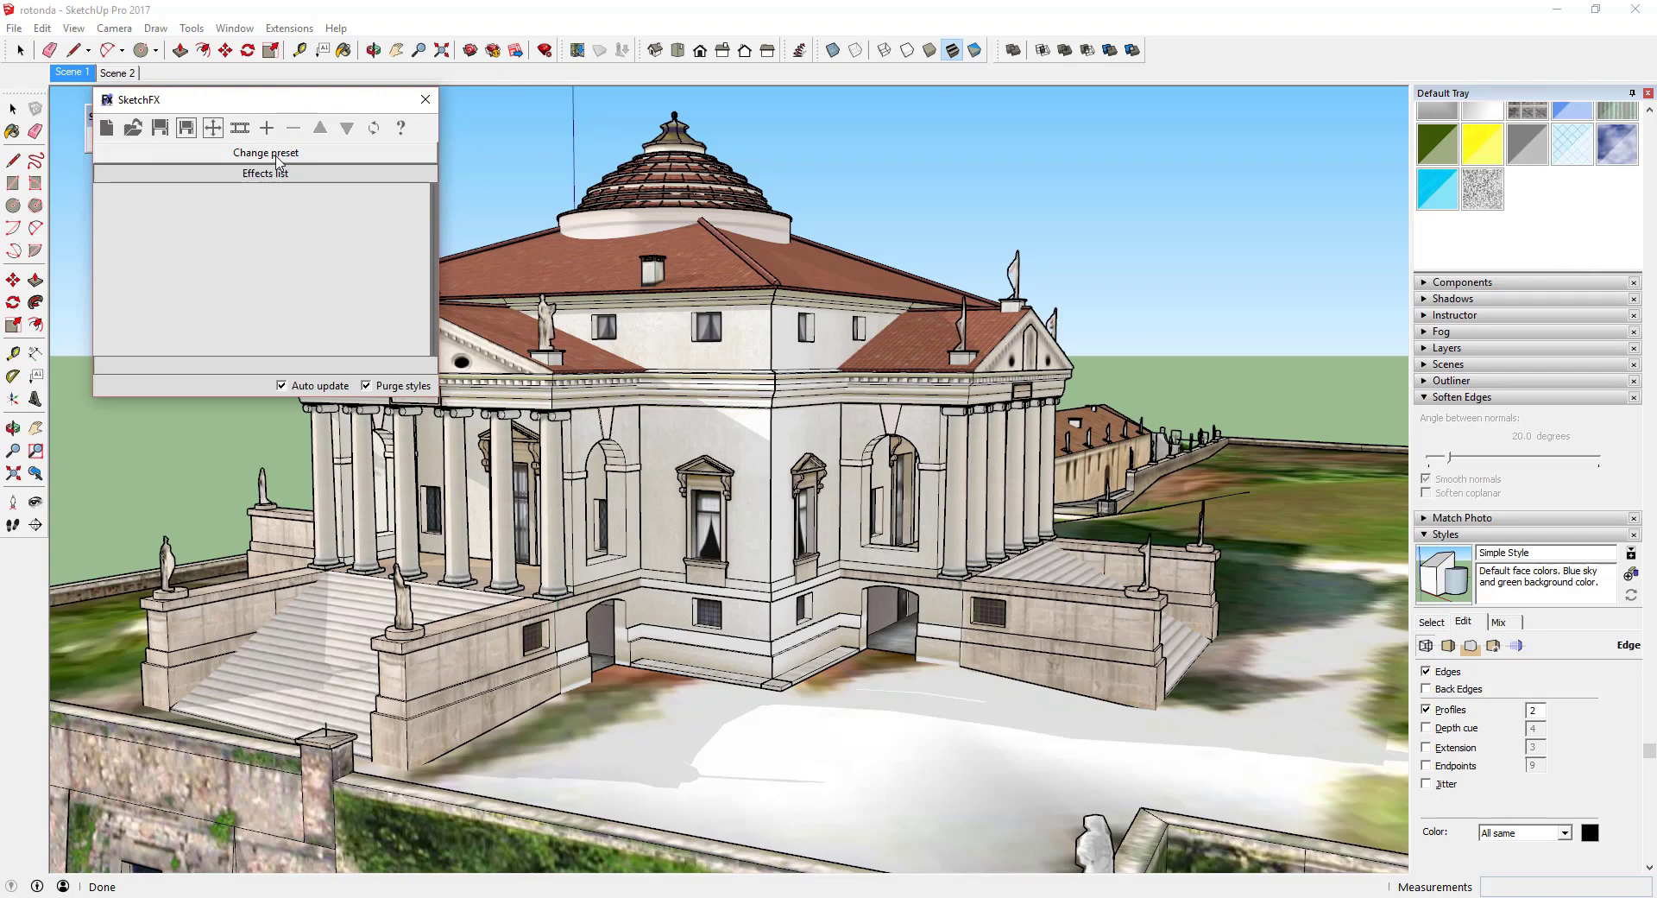
# Step: Pick the Style Split preset from the SketchFX preset thumbnails
pyautogui.click(277, 161)
pyautogui.scroll(-3, 278, 337)
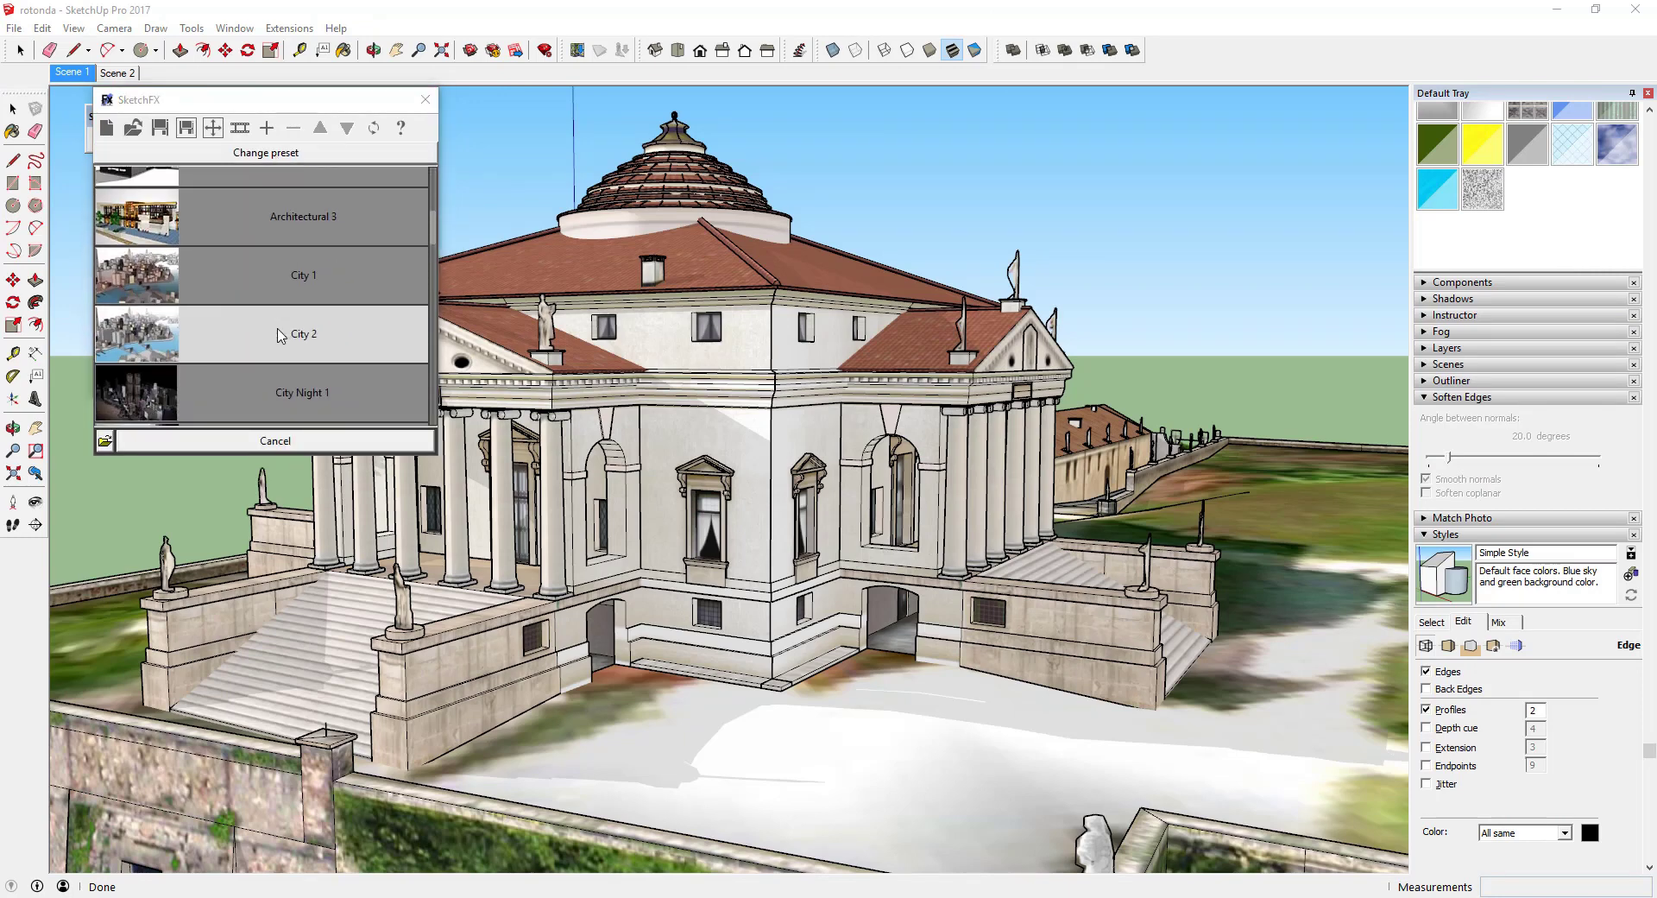
pyautogui.scroll(-5, 278, 336)
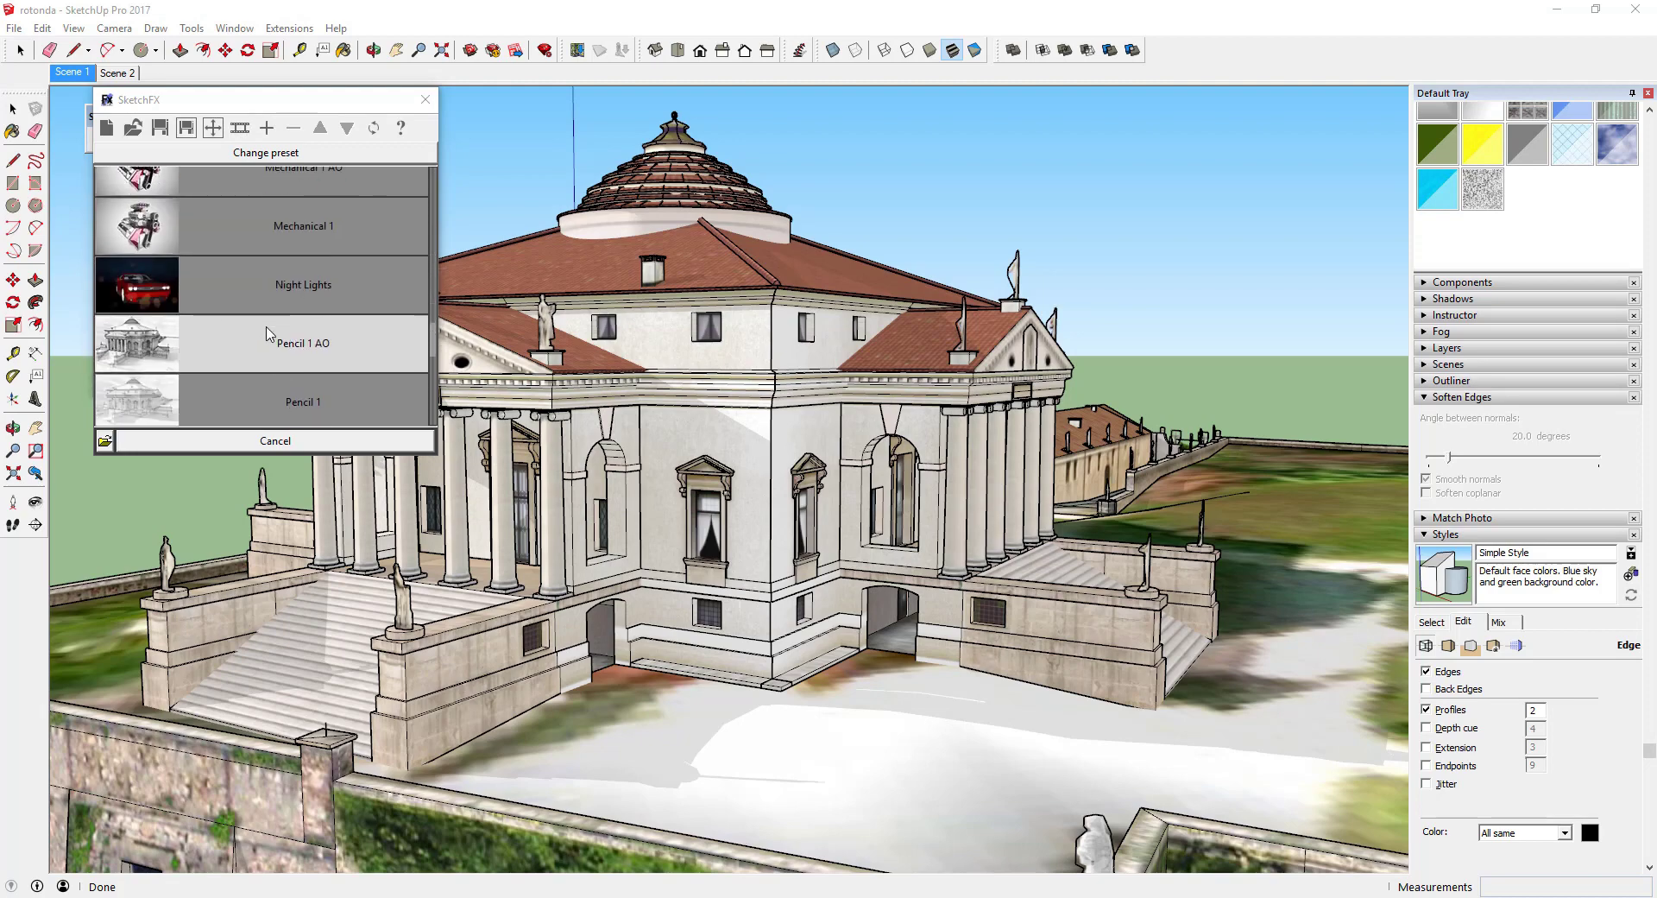
pyautogui.scroll(-2, 270, 336)
pyautogui.click(272, 341)
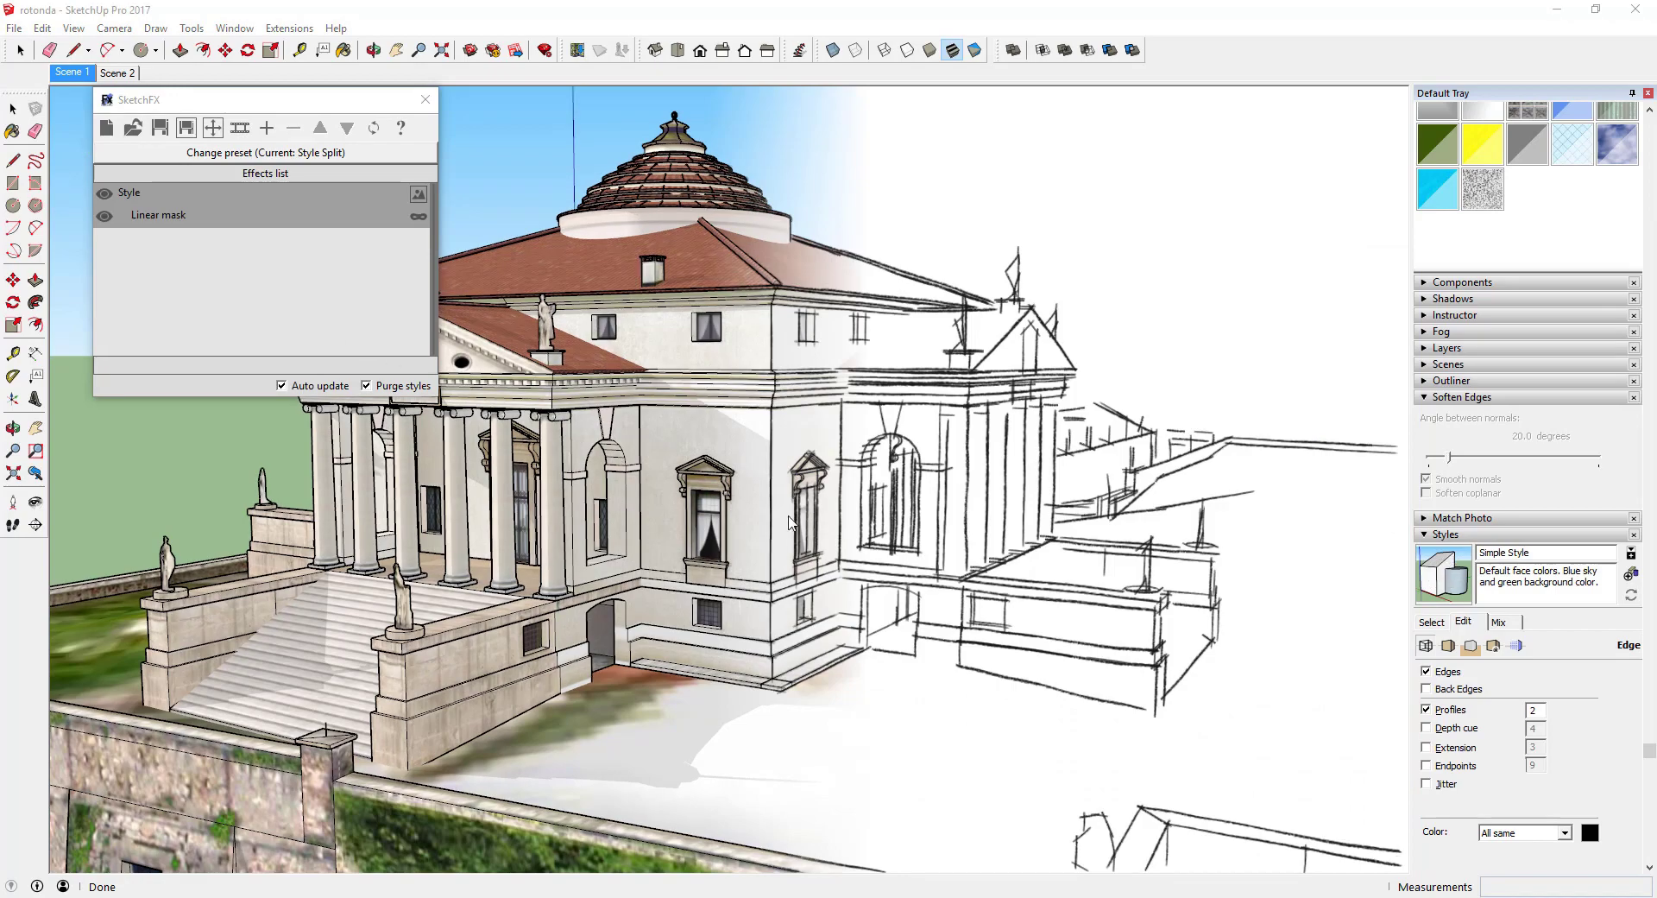
# Step: Orbit to another side of the villa, then clear all SketchFX effects and confirm
pyautogui.press('o')
pyautogui.moveTo(868, 480)
pyautogui.mouseDown()
pyautogui.moveTo(760, 487)
pyautogui.moveTo(846, 479)
pyautogui.mouseUp()
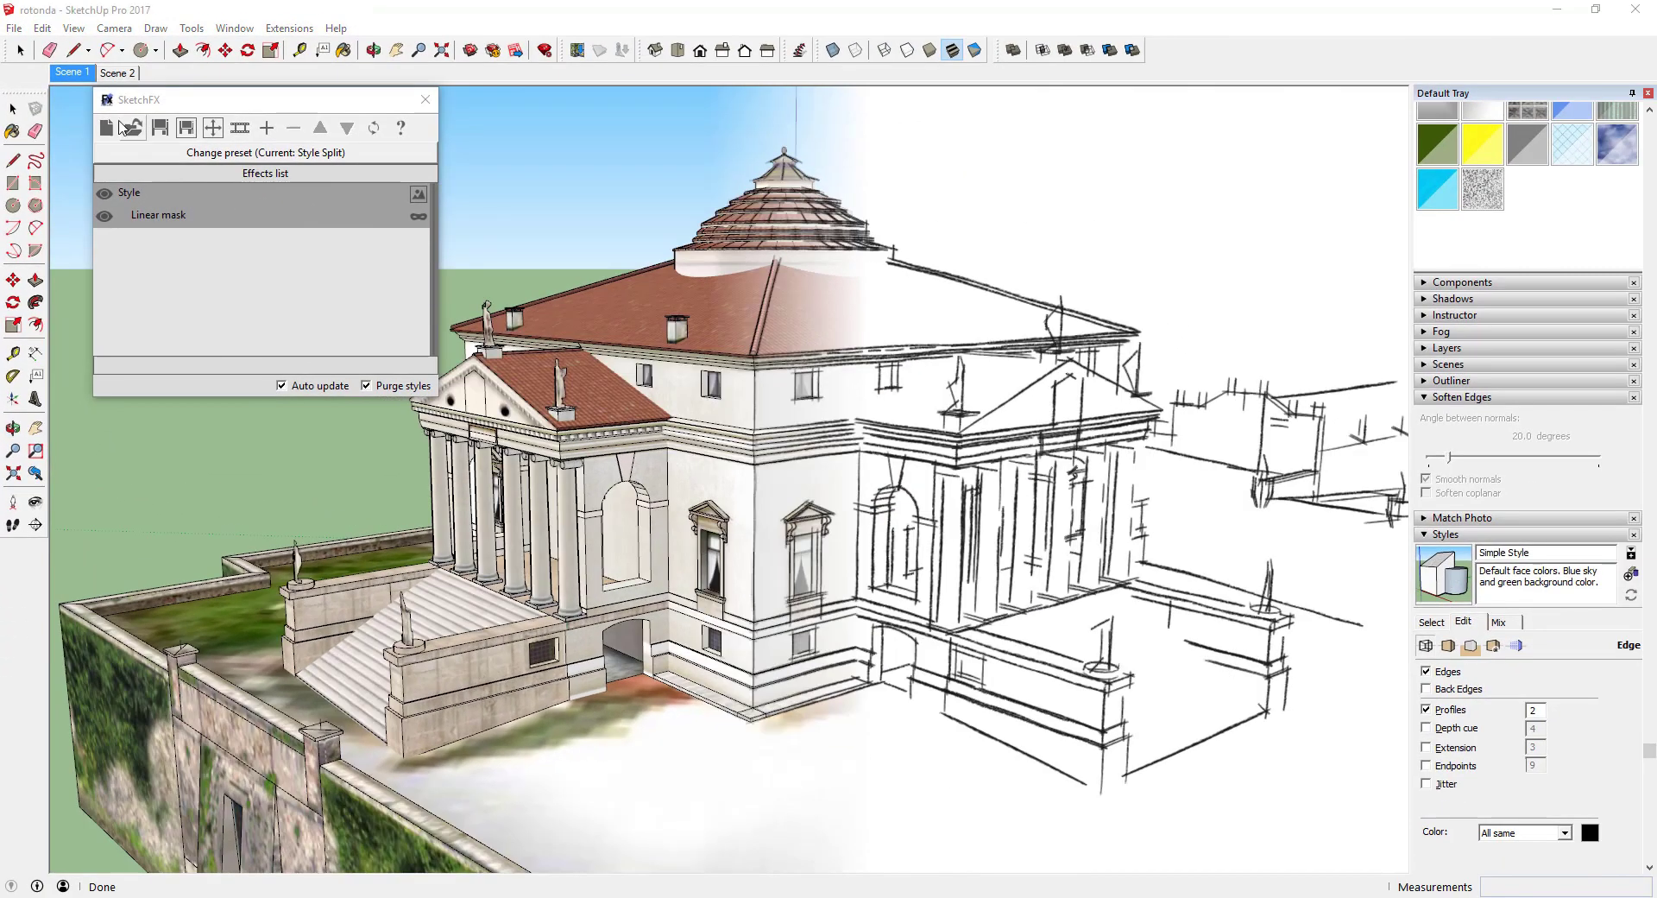
pyautogui.click(106, 129)
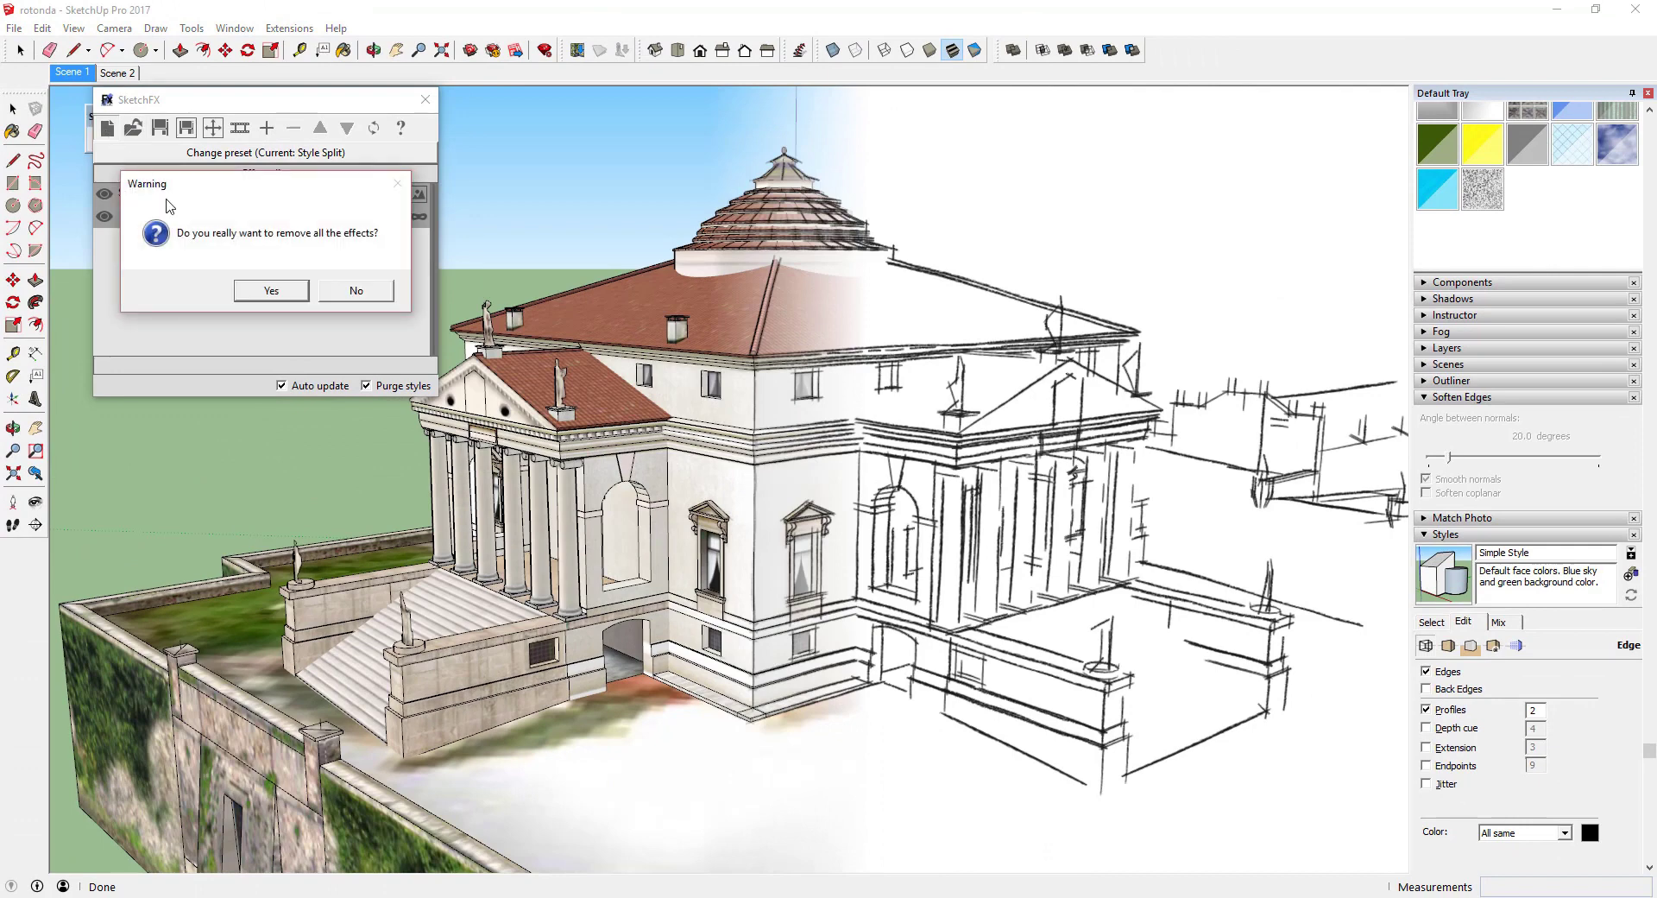
pyautogui.click(253, 300)
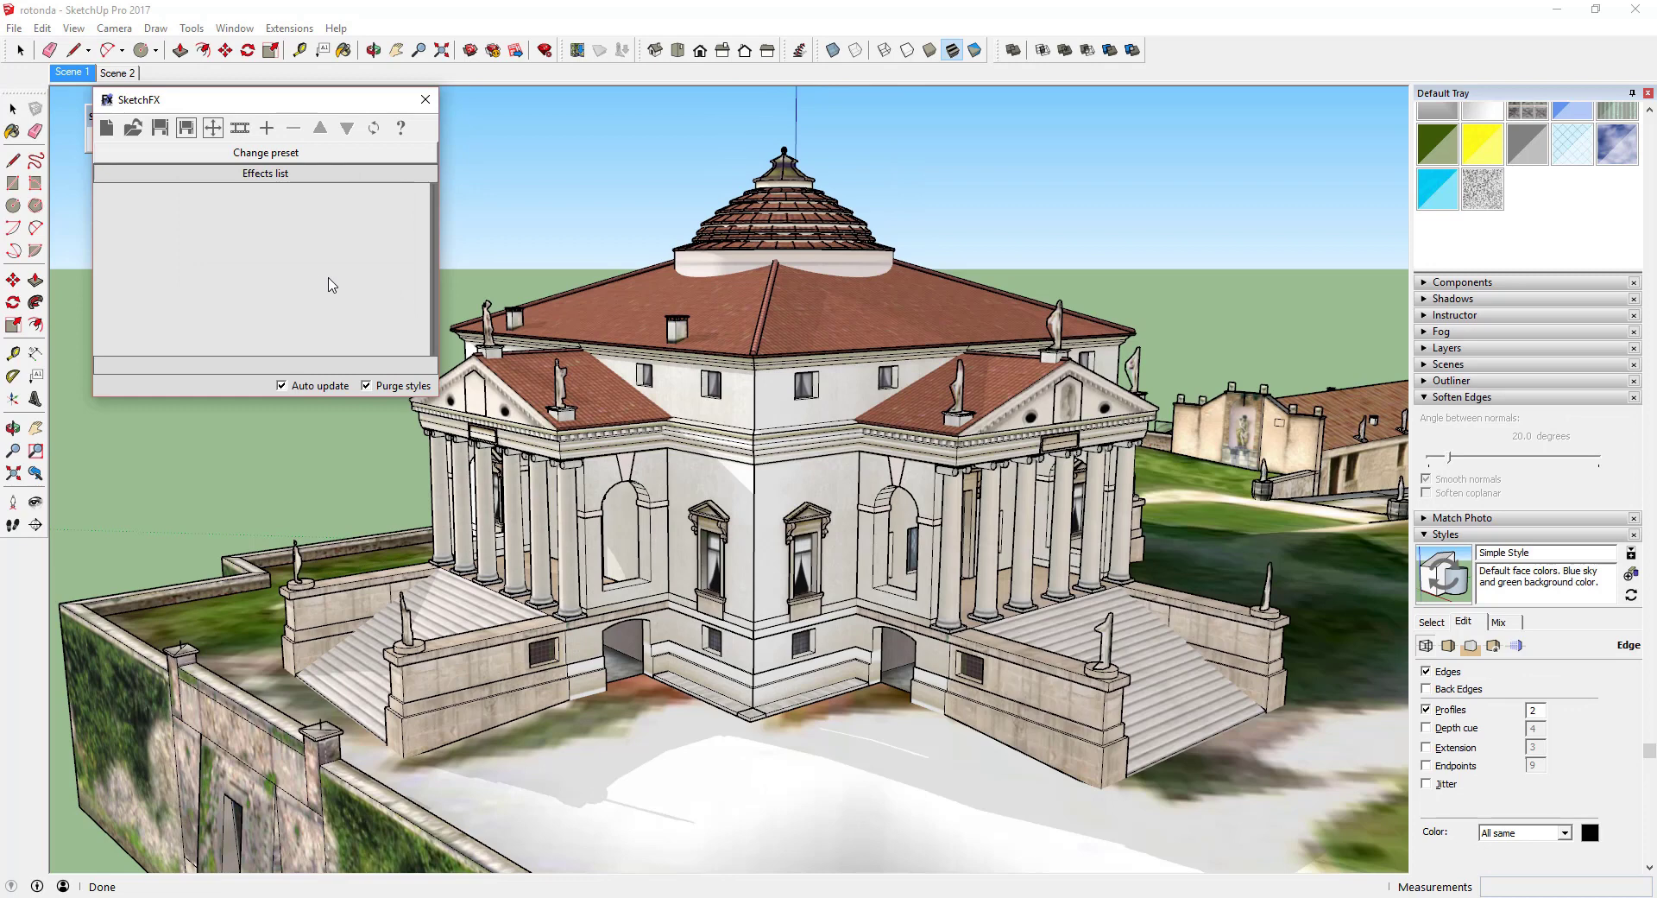
pyautogui.click(270, 130)
pyautogui.click(269, 129)
pyautogui.click(272, 179)
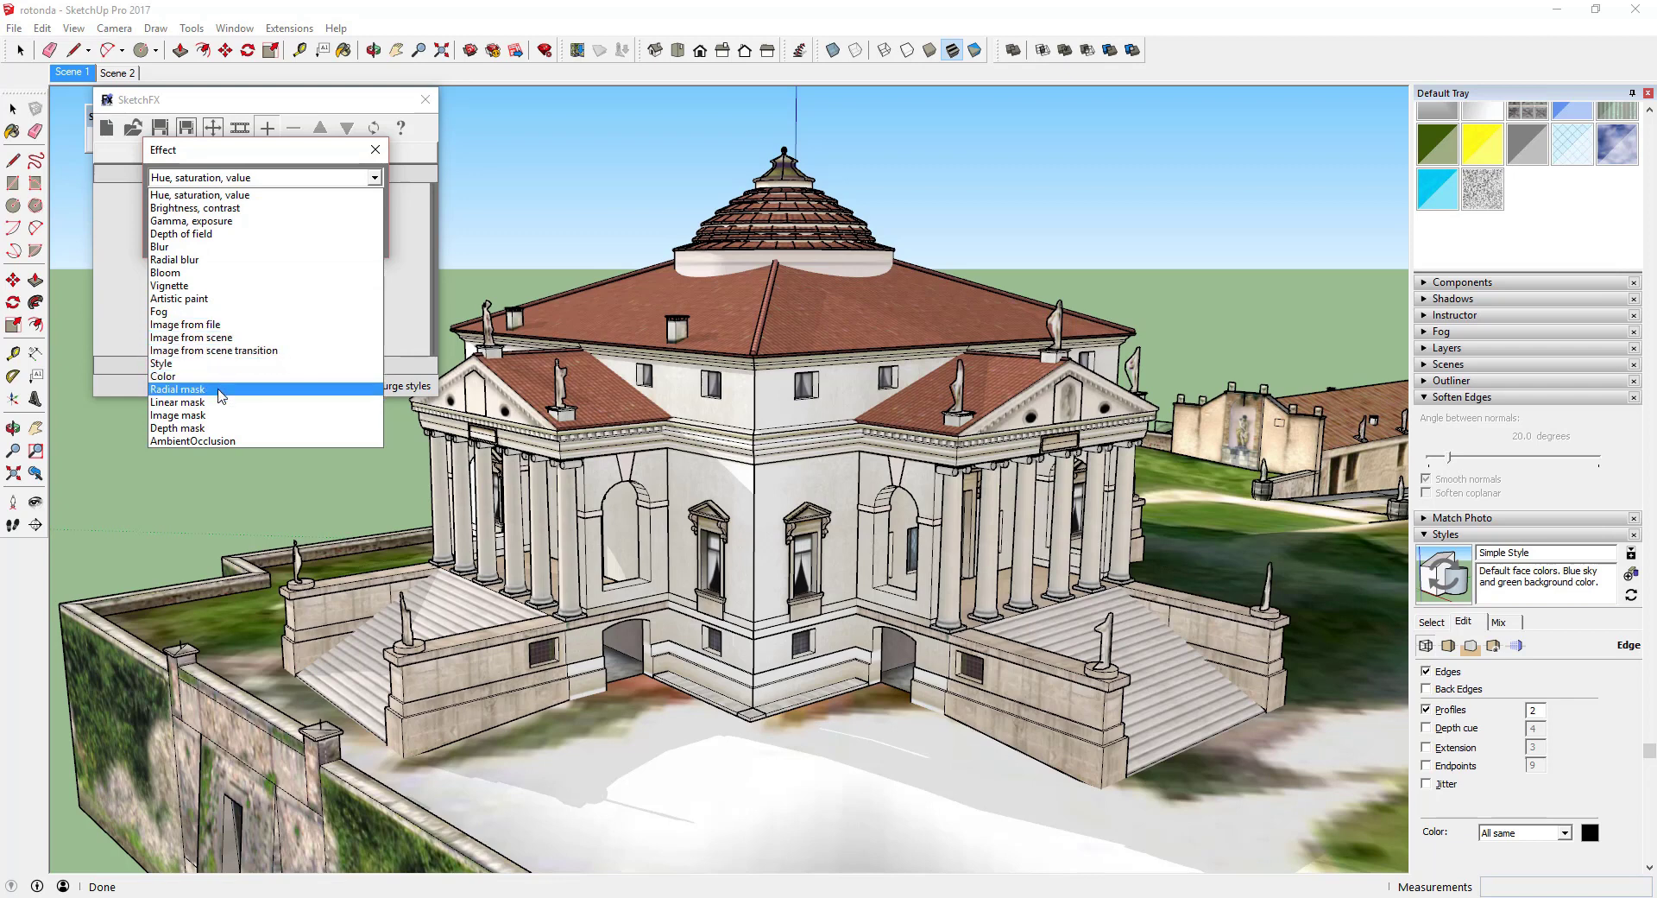
pyautogui.click(125, 263)
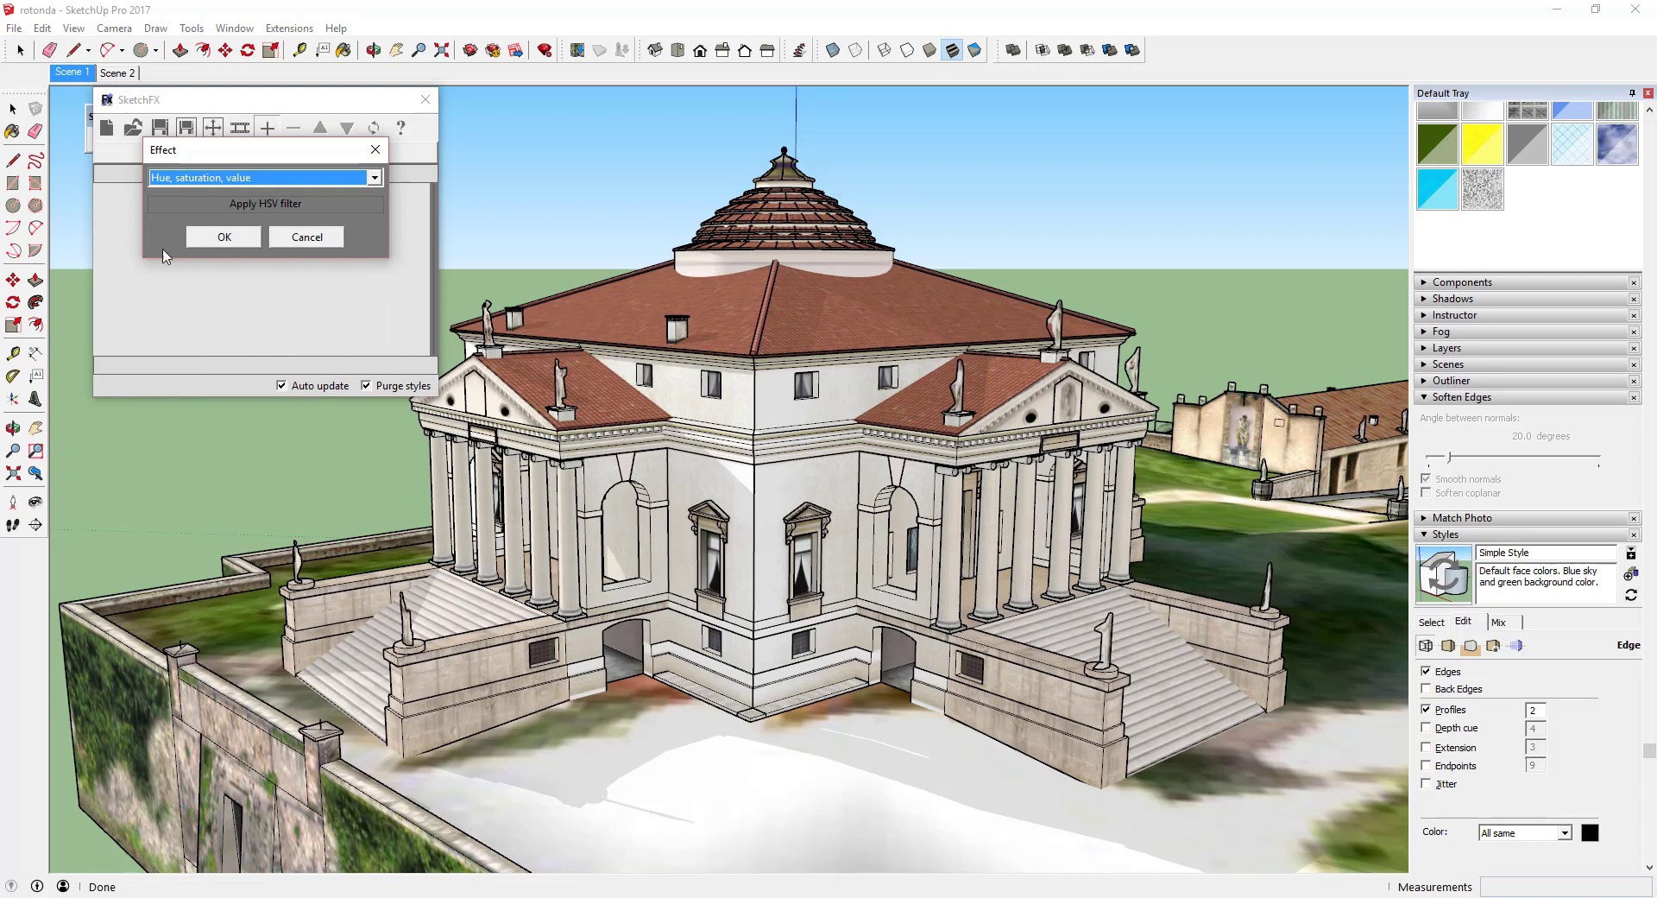
pyautogui.click(289, 238)
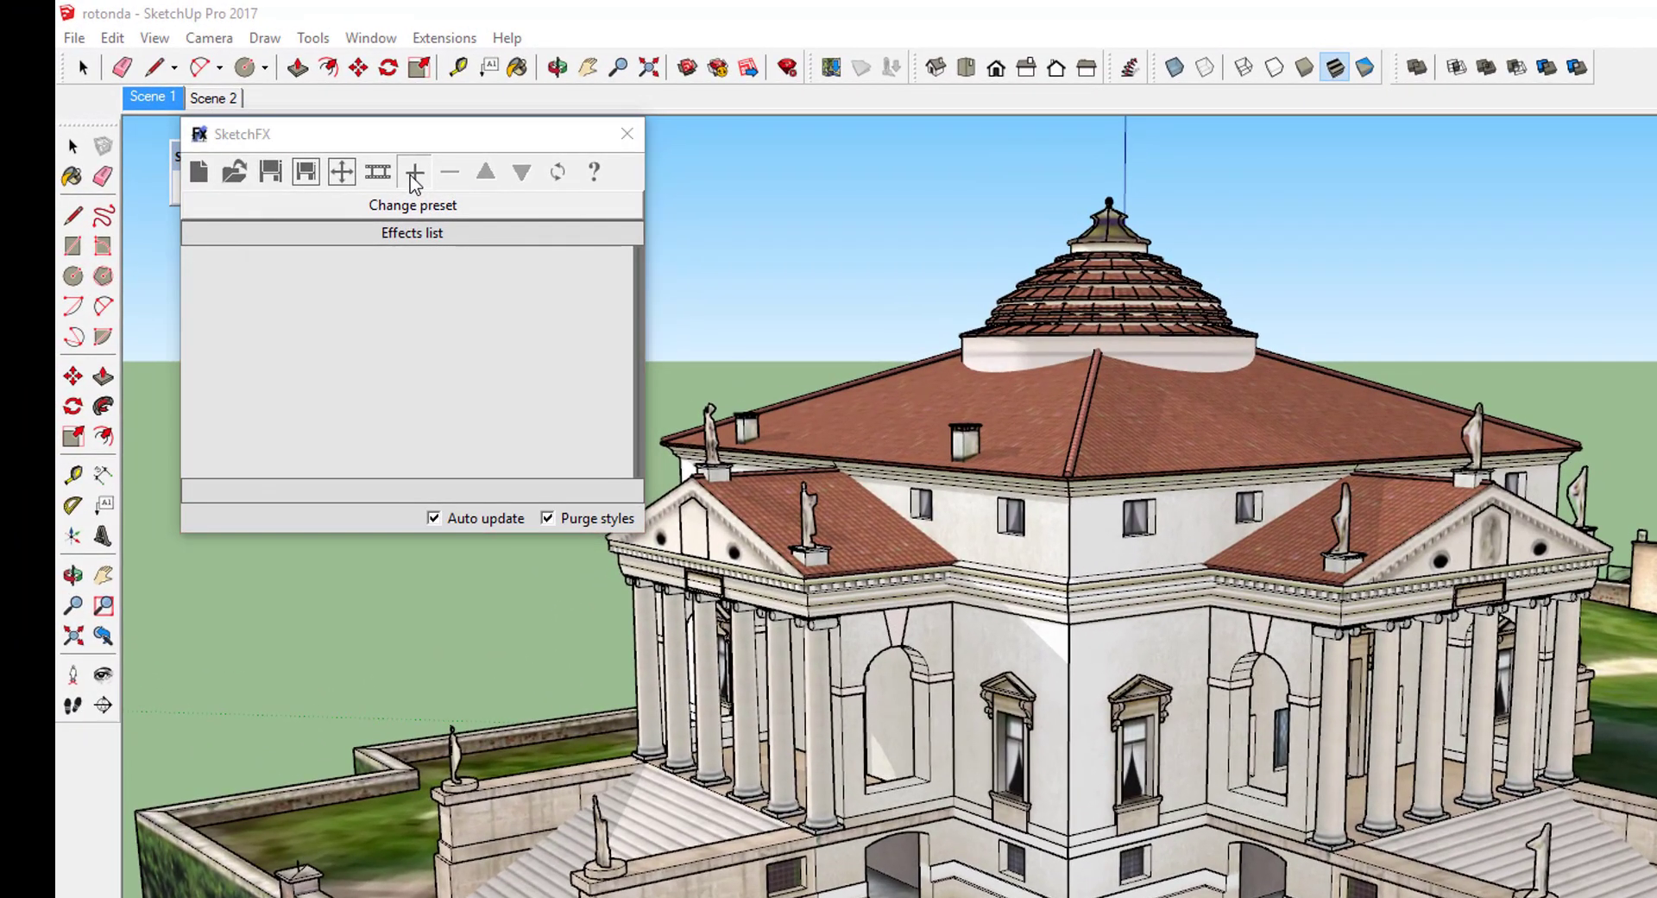
# Step: Add a Style effect to the SketchFX effects list
pyautogui.click(415, 173)
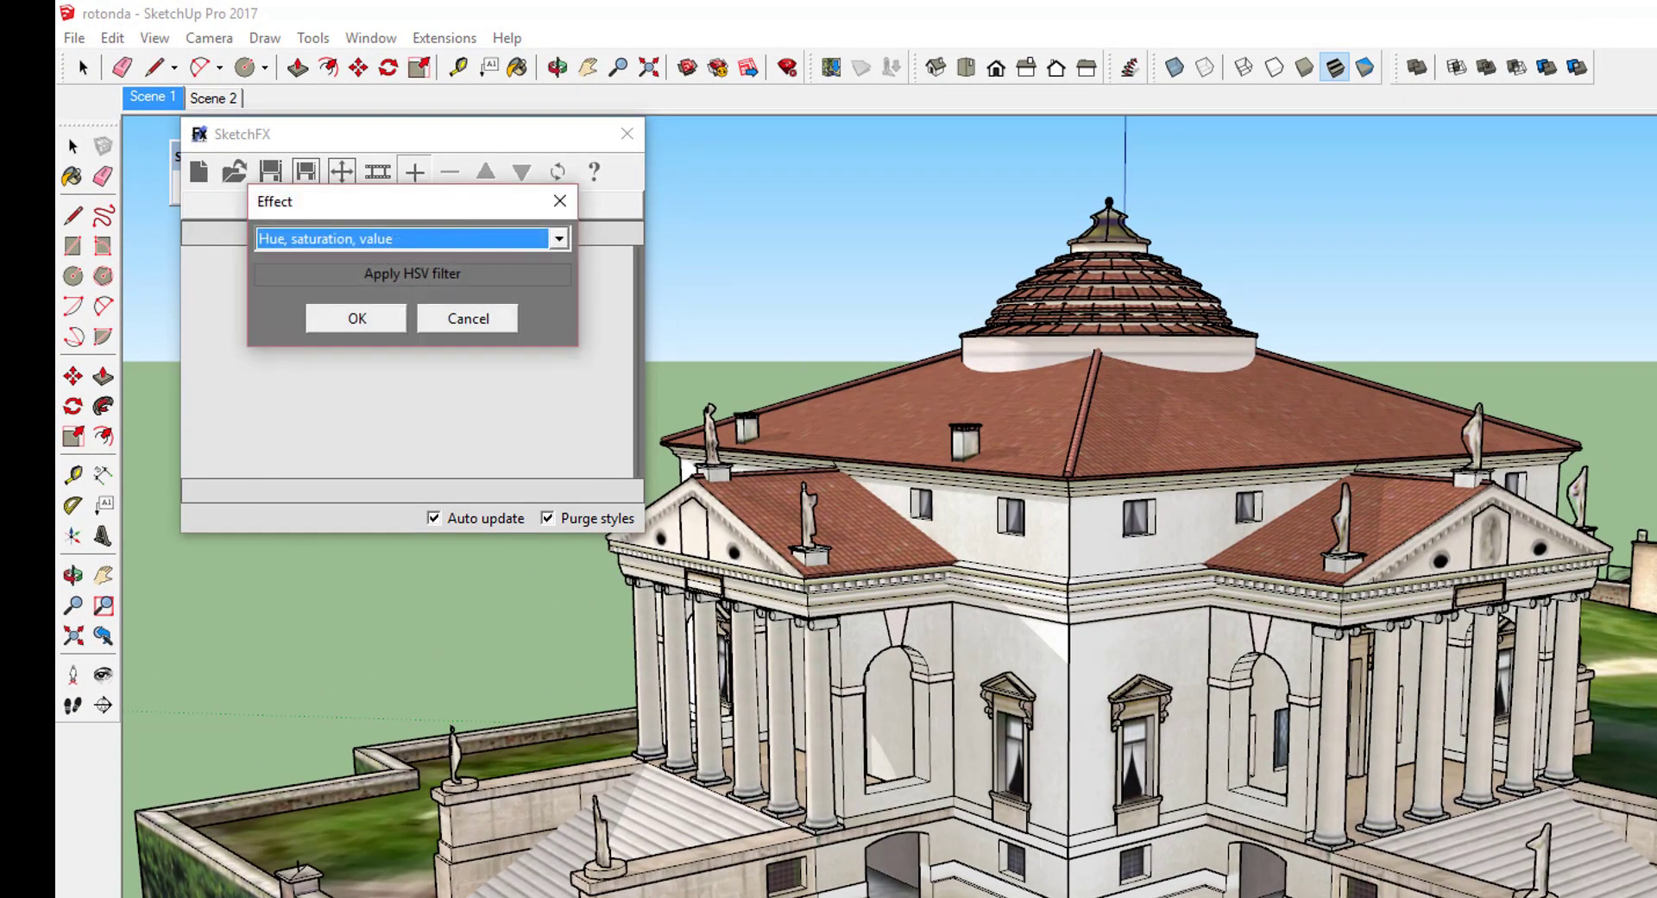
pyautogui.click(371, 248)
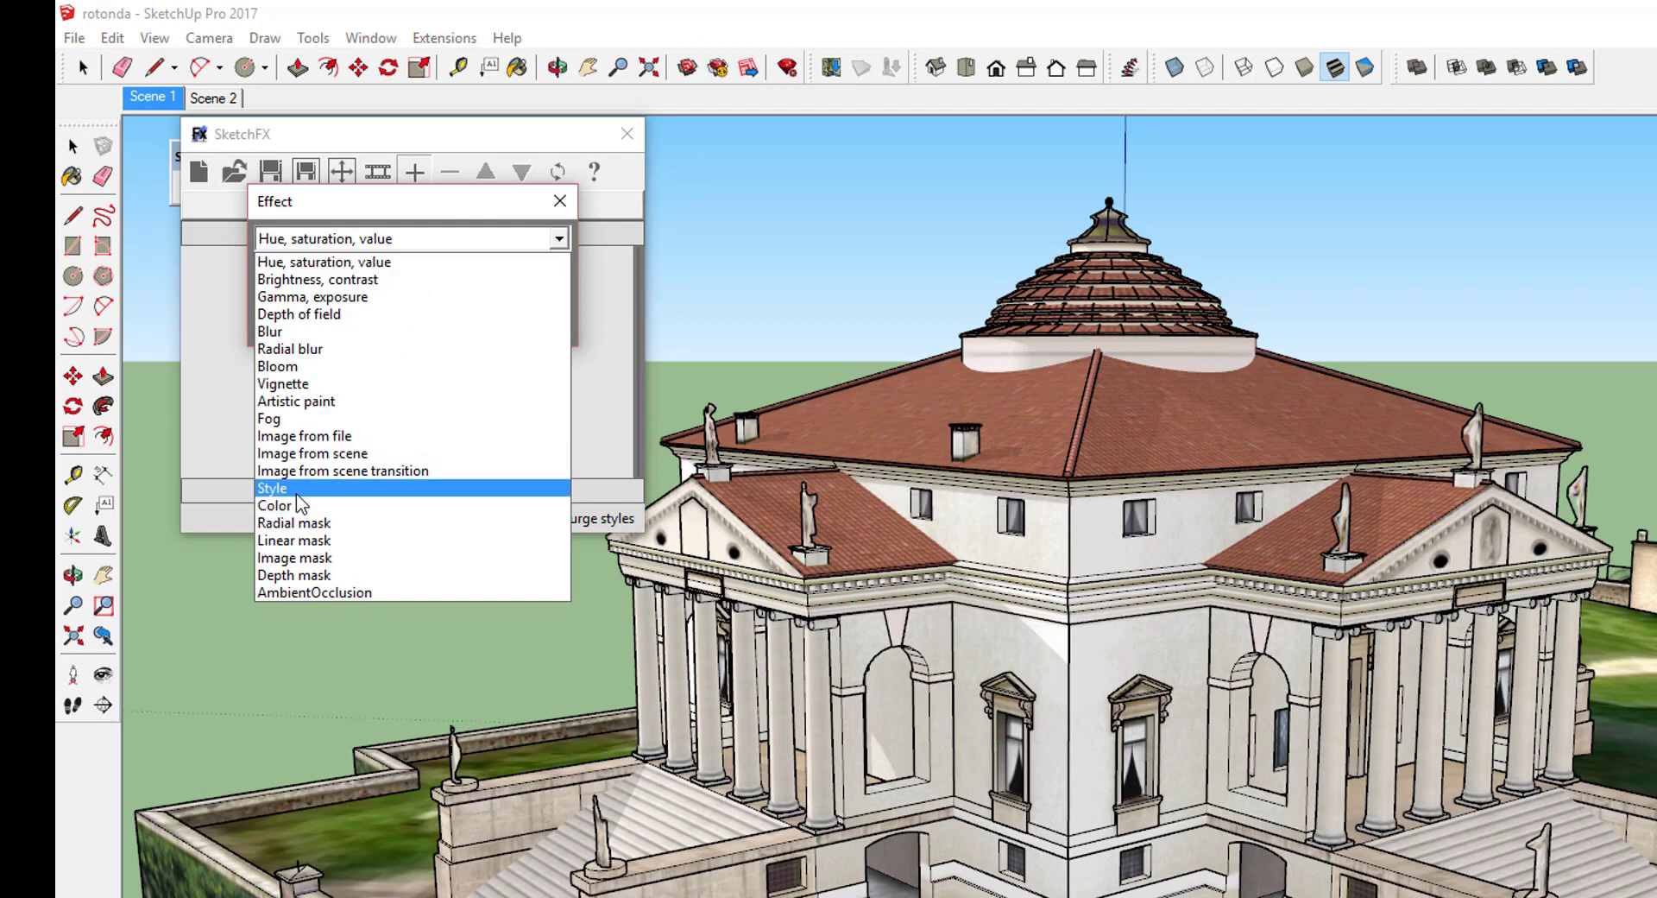
pyautogui.click(298, 490)
pyautogui.click(371, 330)
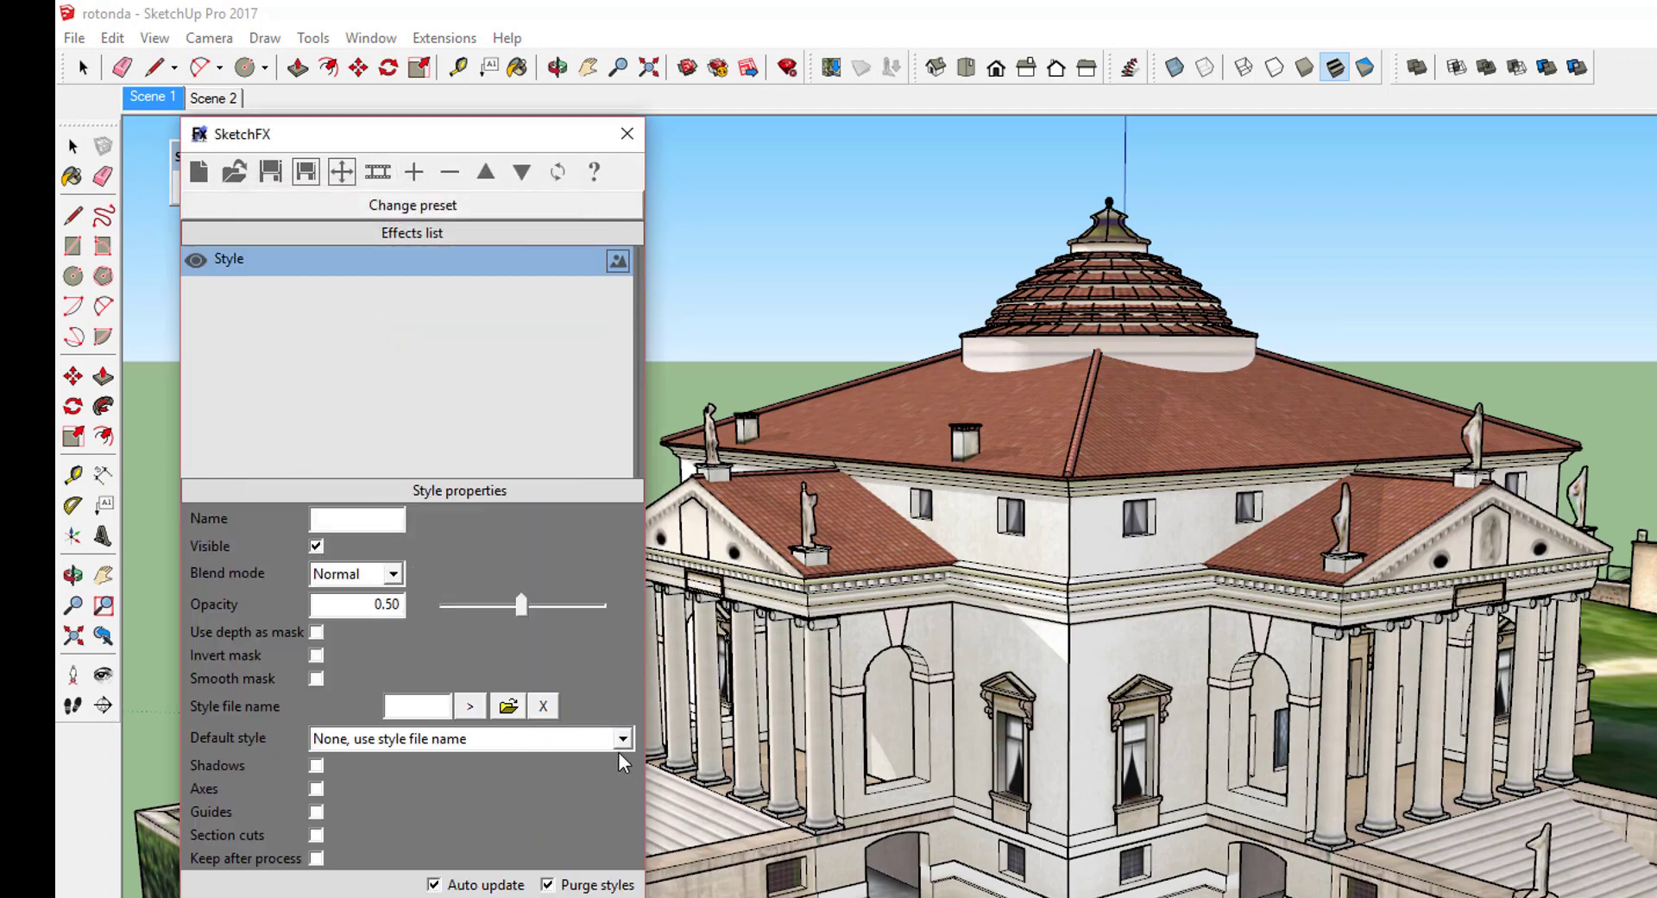
# Step: Set the Style effect to Pencil Sketch with Darker Traced lines from the Default styles
pyautogui.click(621, 739)
pyautogui.scroll(-5, 639, 421)
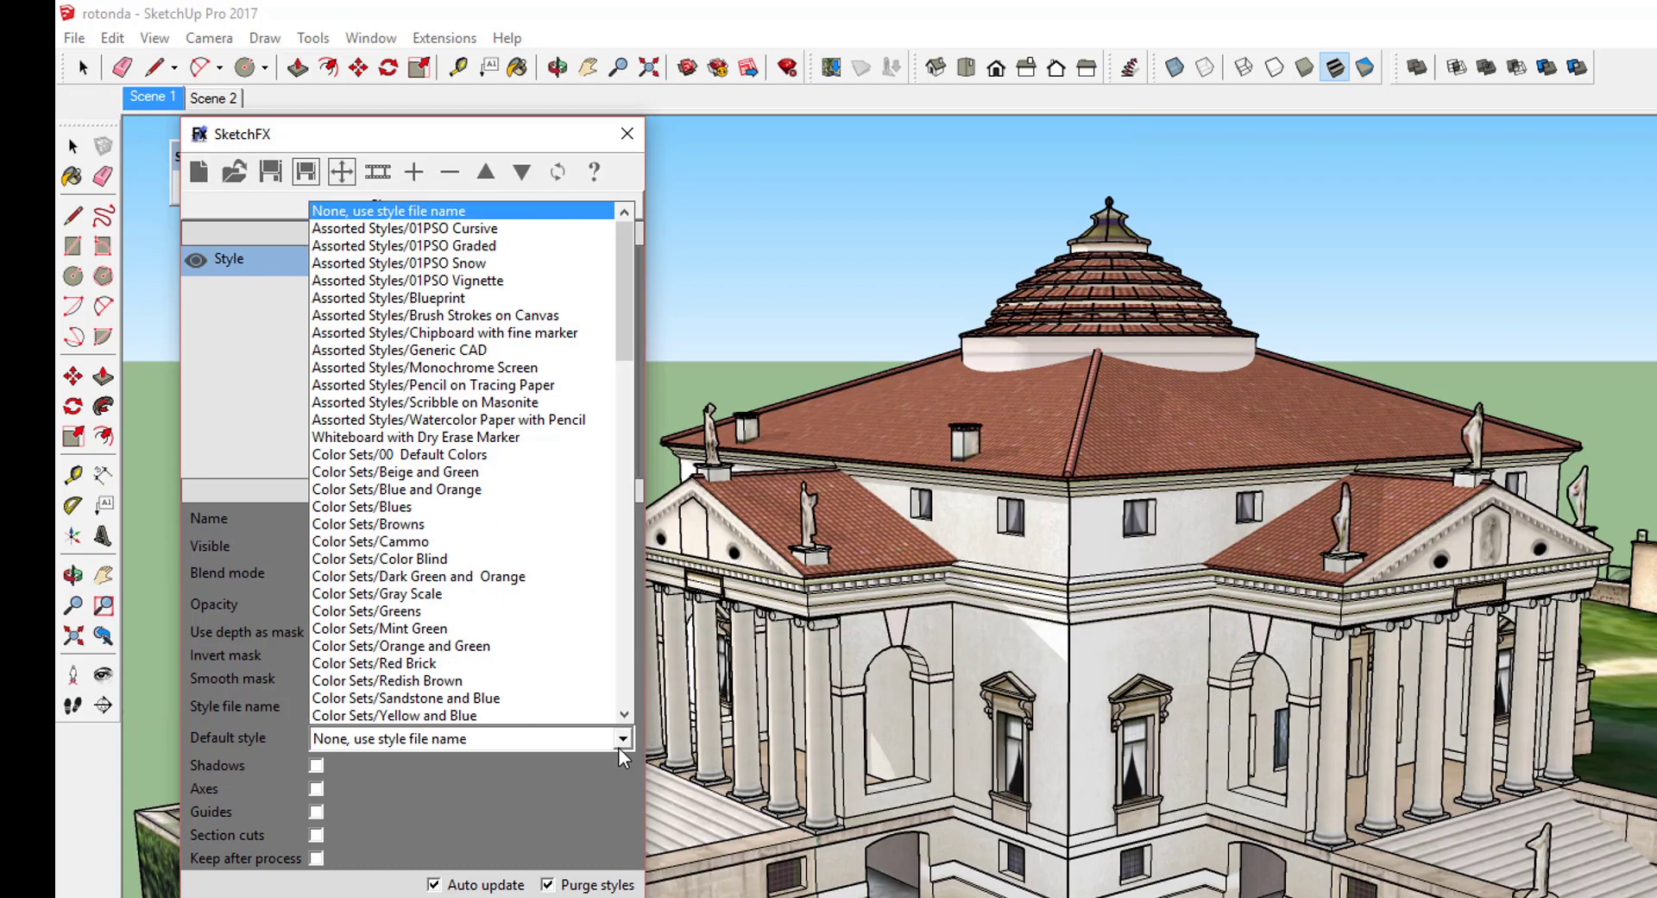
pyautogui.scroll(-15, 639, 421)
pyautogui.click(471, 673)
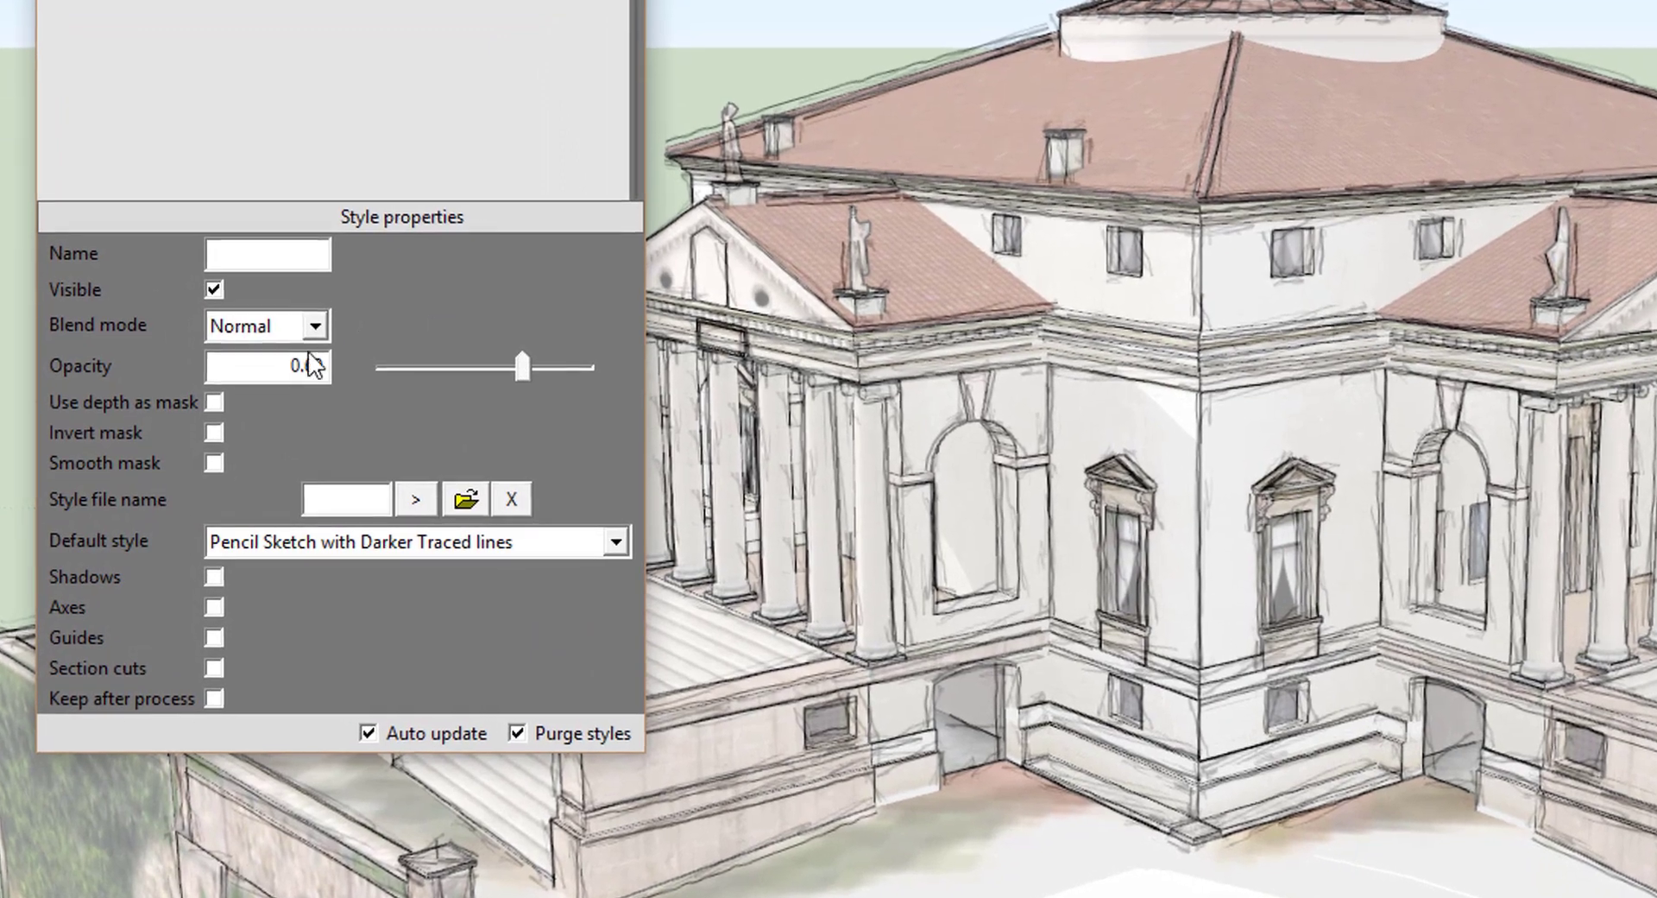
# Step: Change the Style effect's opacity from 0.69 to 1.00
pyautogui.click(263, 372)
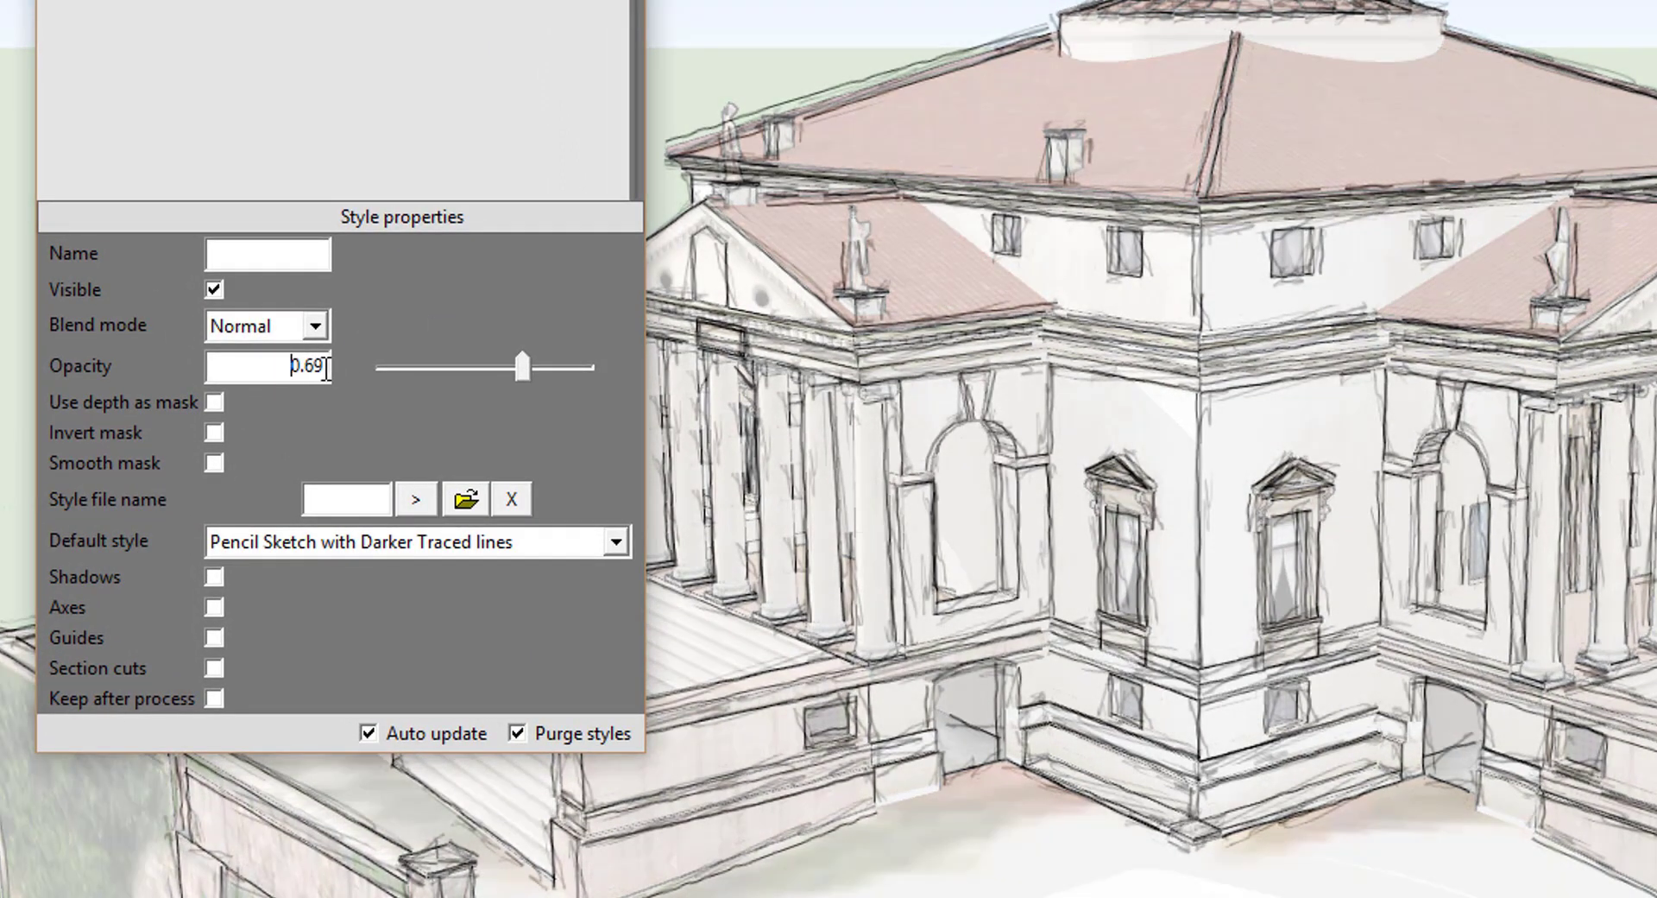
pyautogui.doubleClick(326, 368)
pyautogui.write('1')
pyautogui.press('Return')
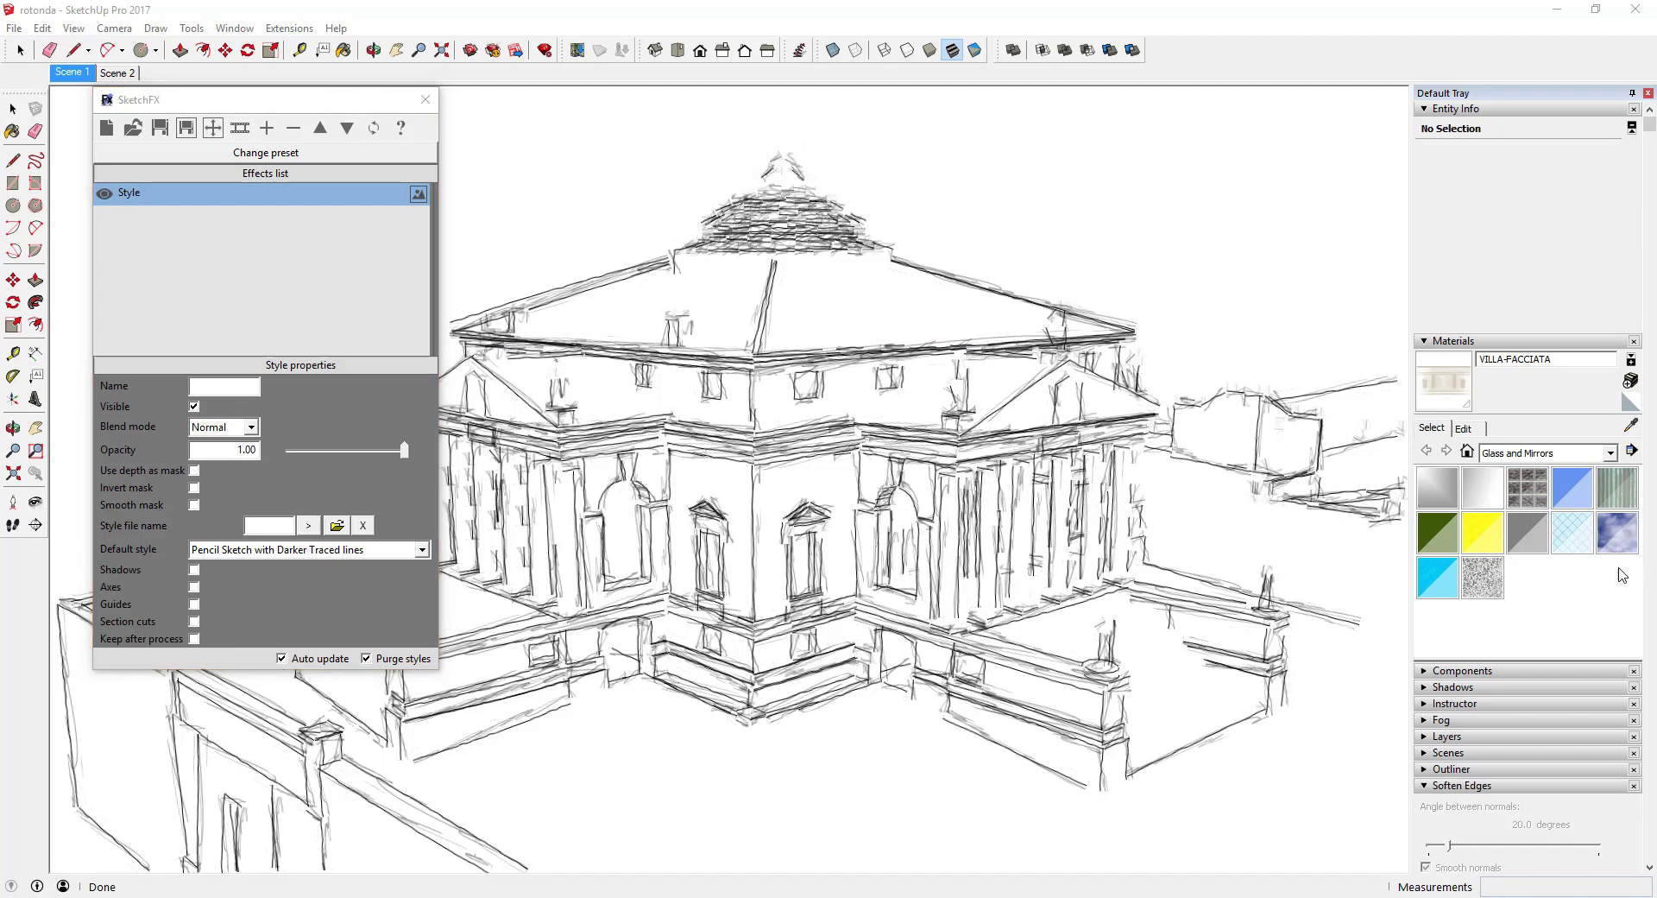
# Step: Add a Radial mask effect to the SketchFX stack below Style
pyautogui.click(151, 194)
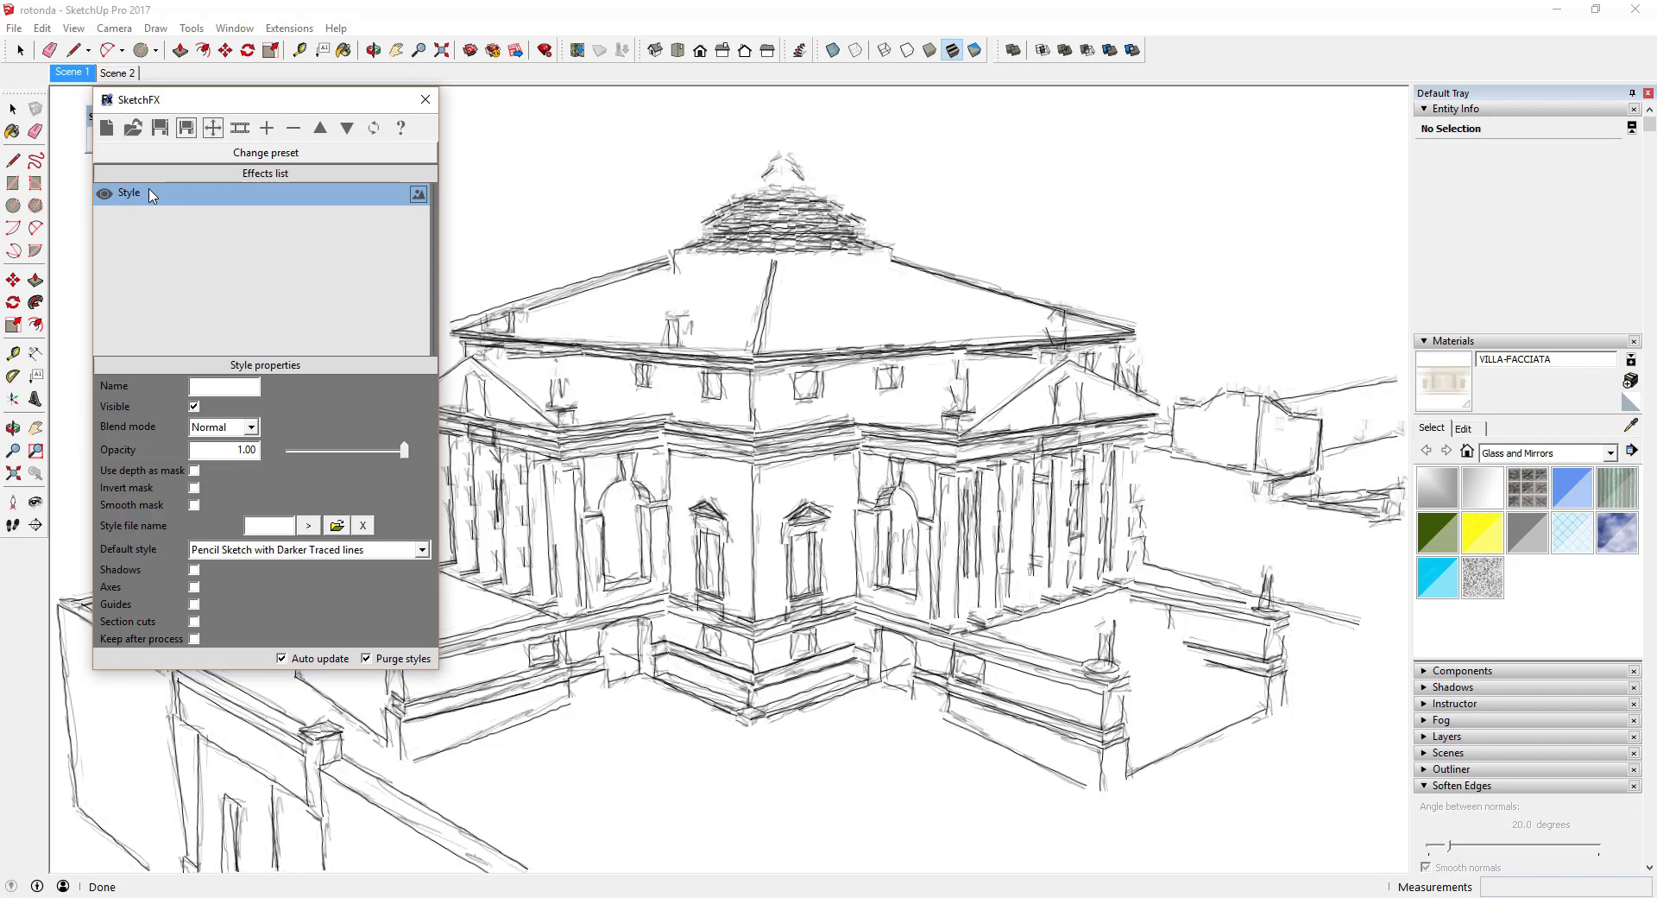
pyautogui.click(266, 128)
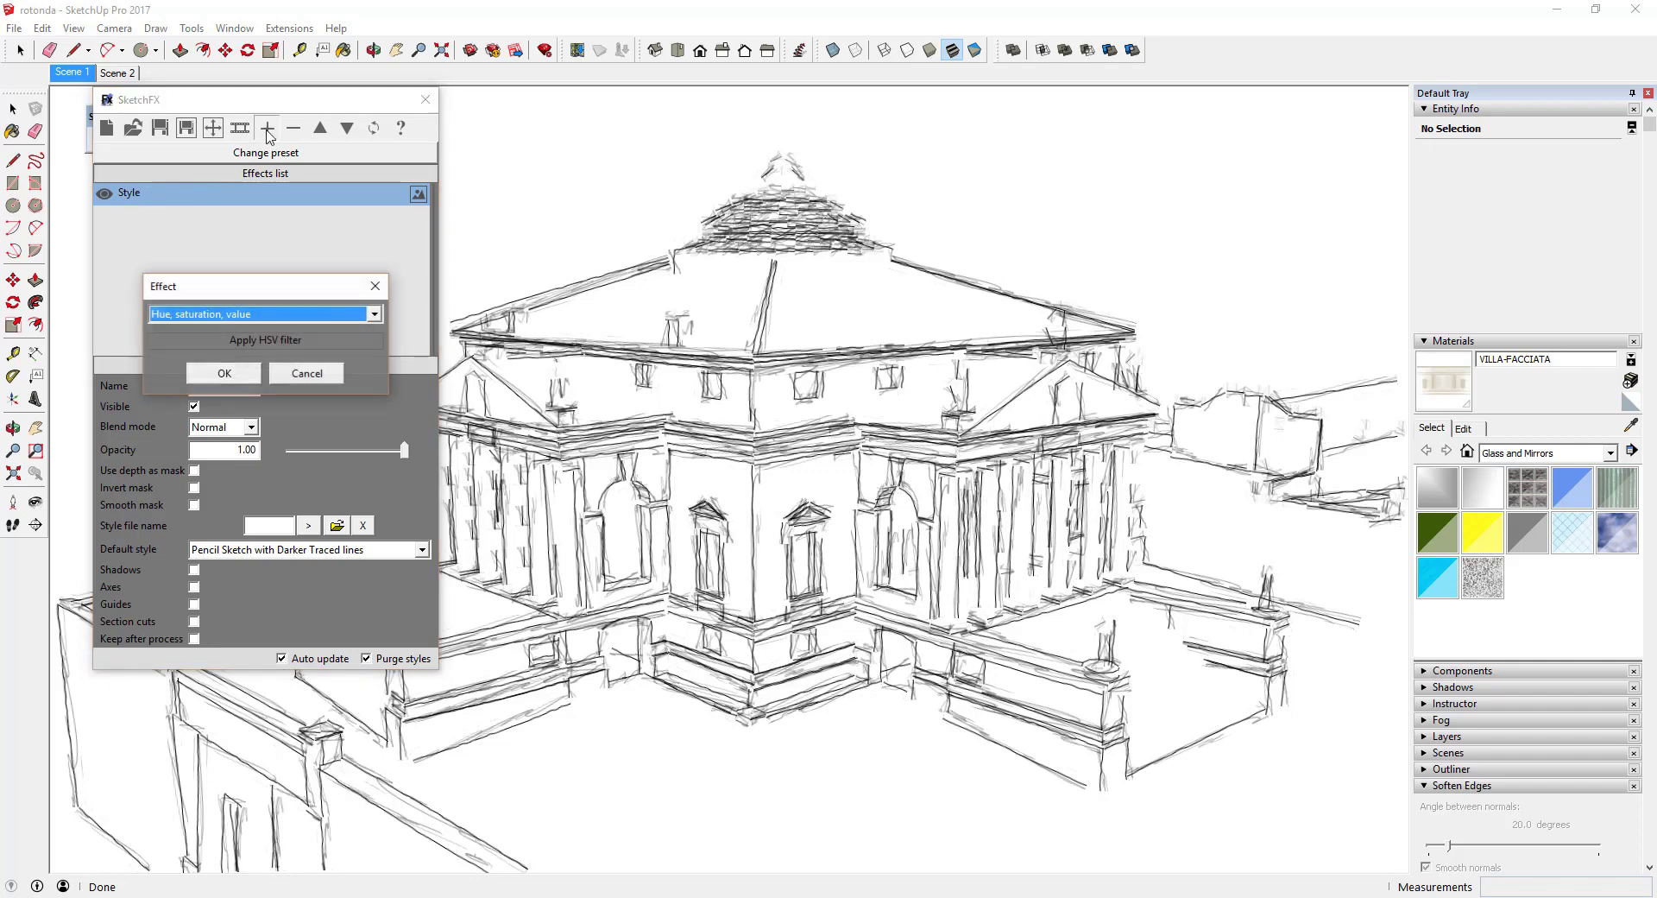
pyautogui.click(255, 316)
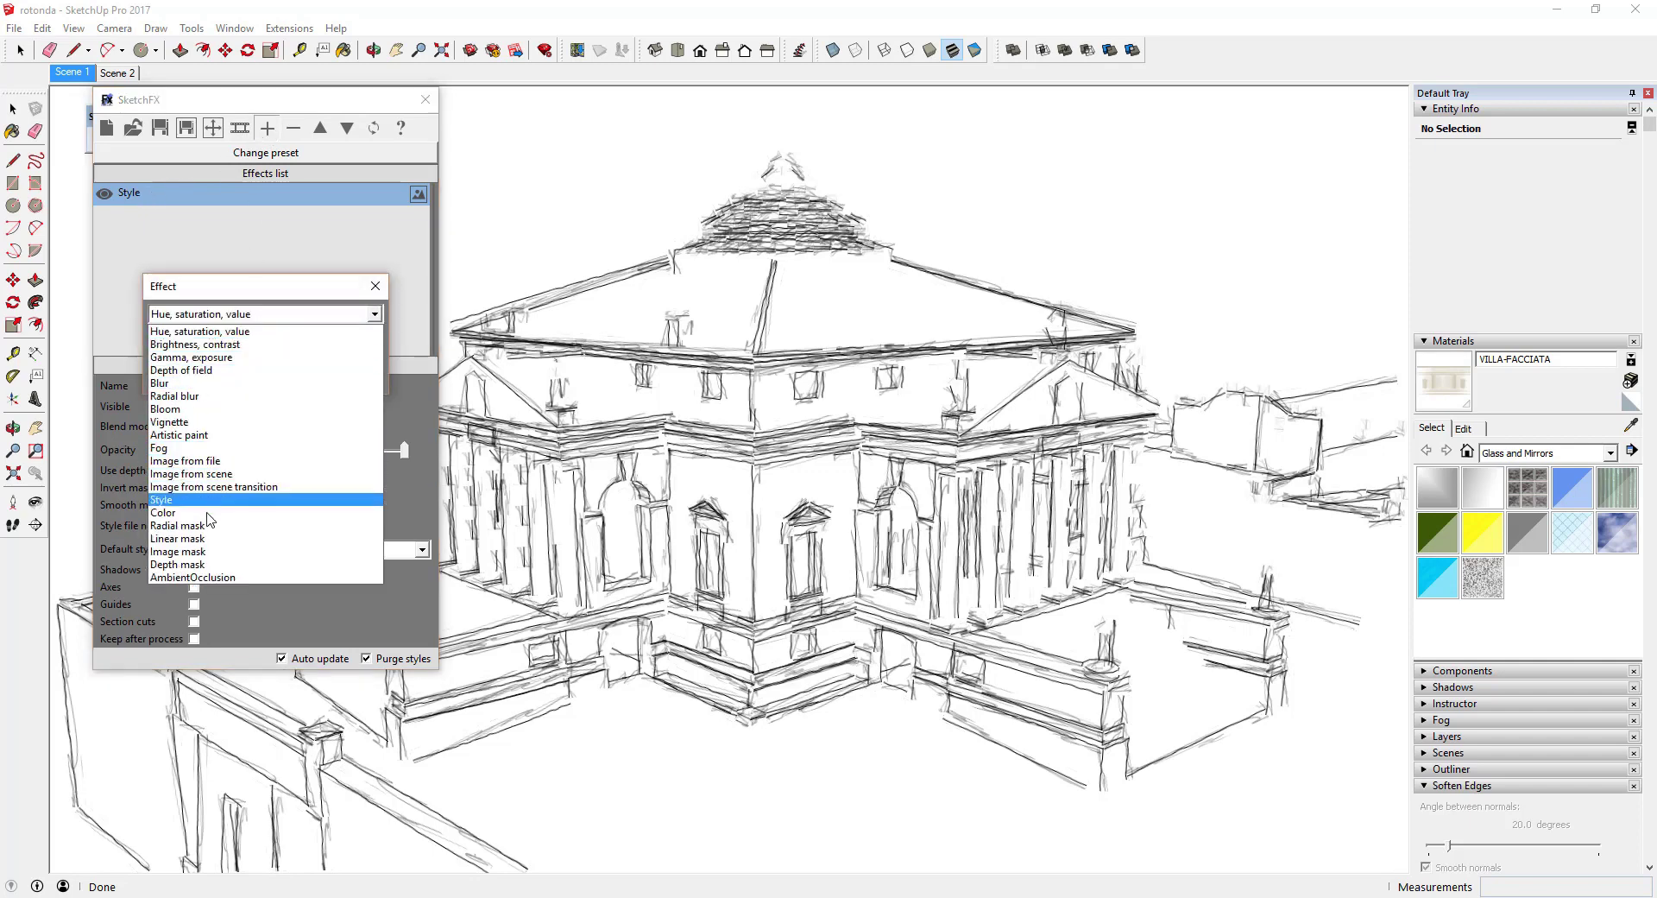
pyautogui.click(208, 525)
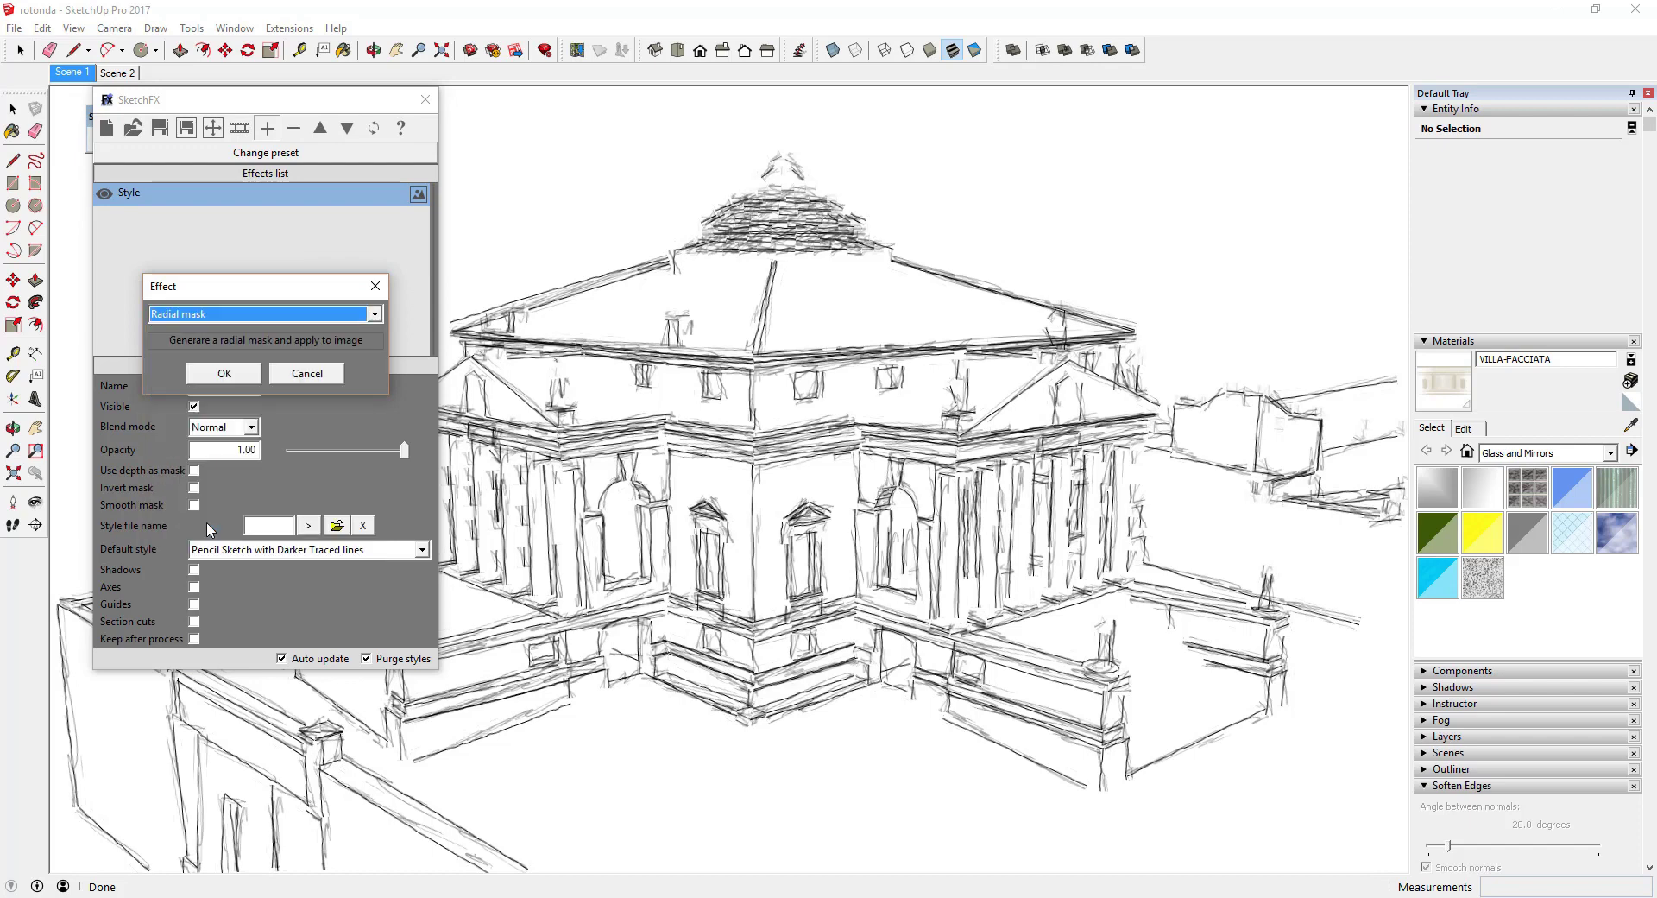
pyautogui.click(222, 375)
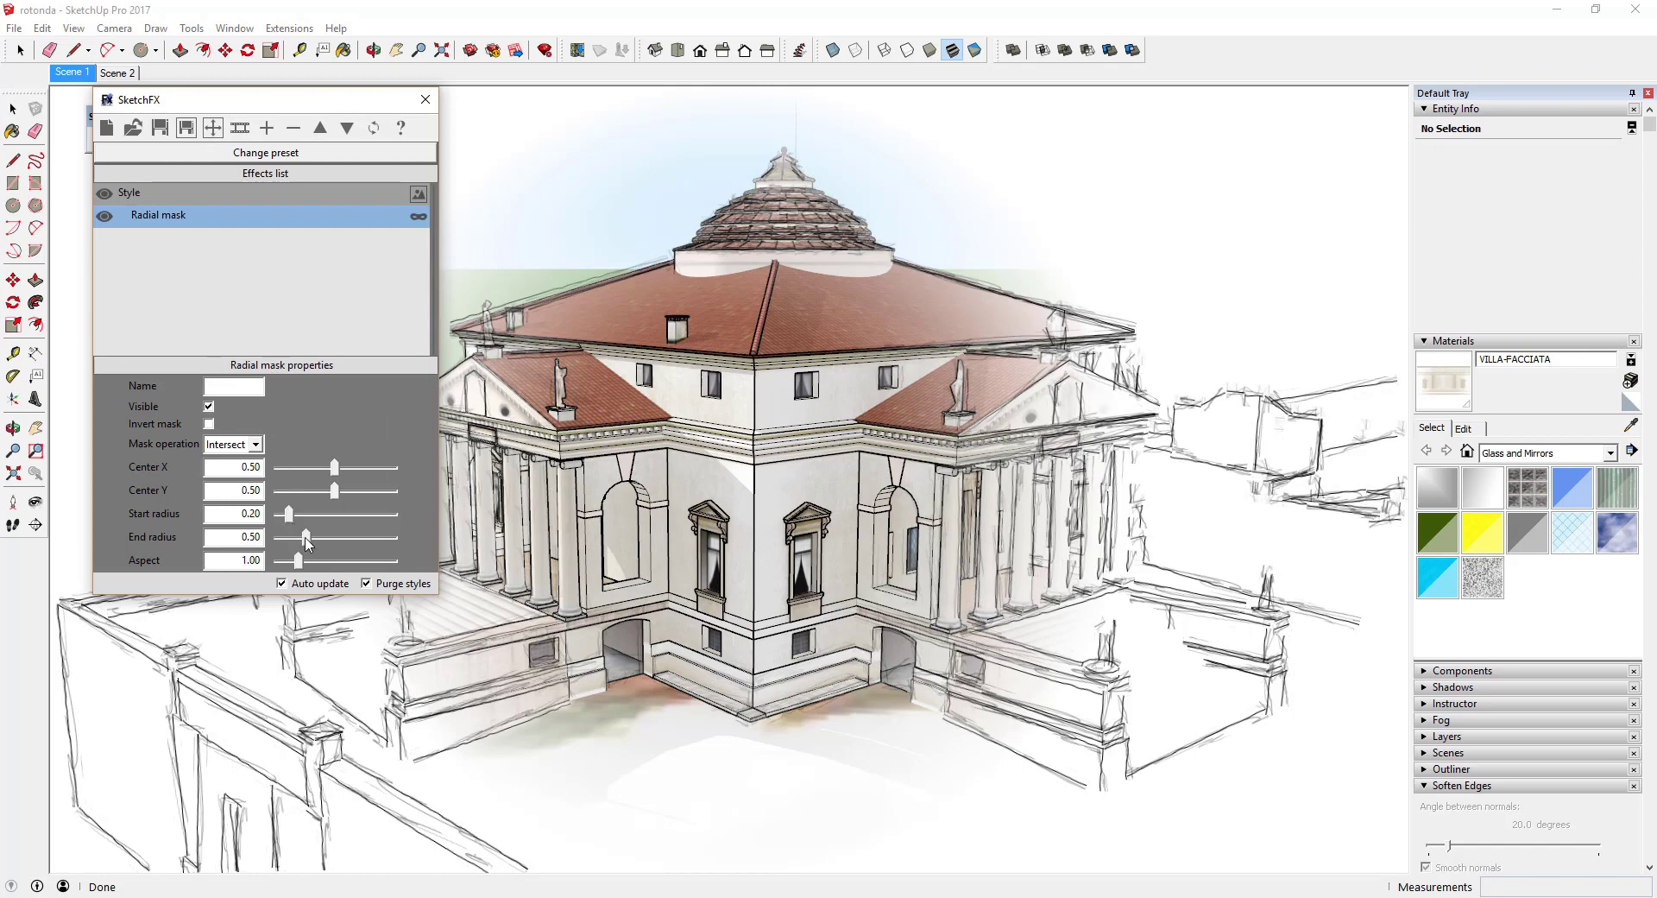
# Step: Adjust the Radial mask's end radius, settling on 0.66
pyautogui.moveTo(307, 536); pyautogui.dragTo(329, 538)
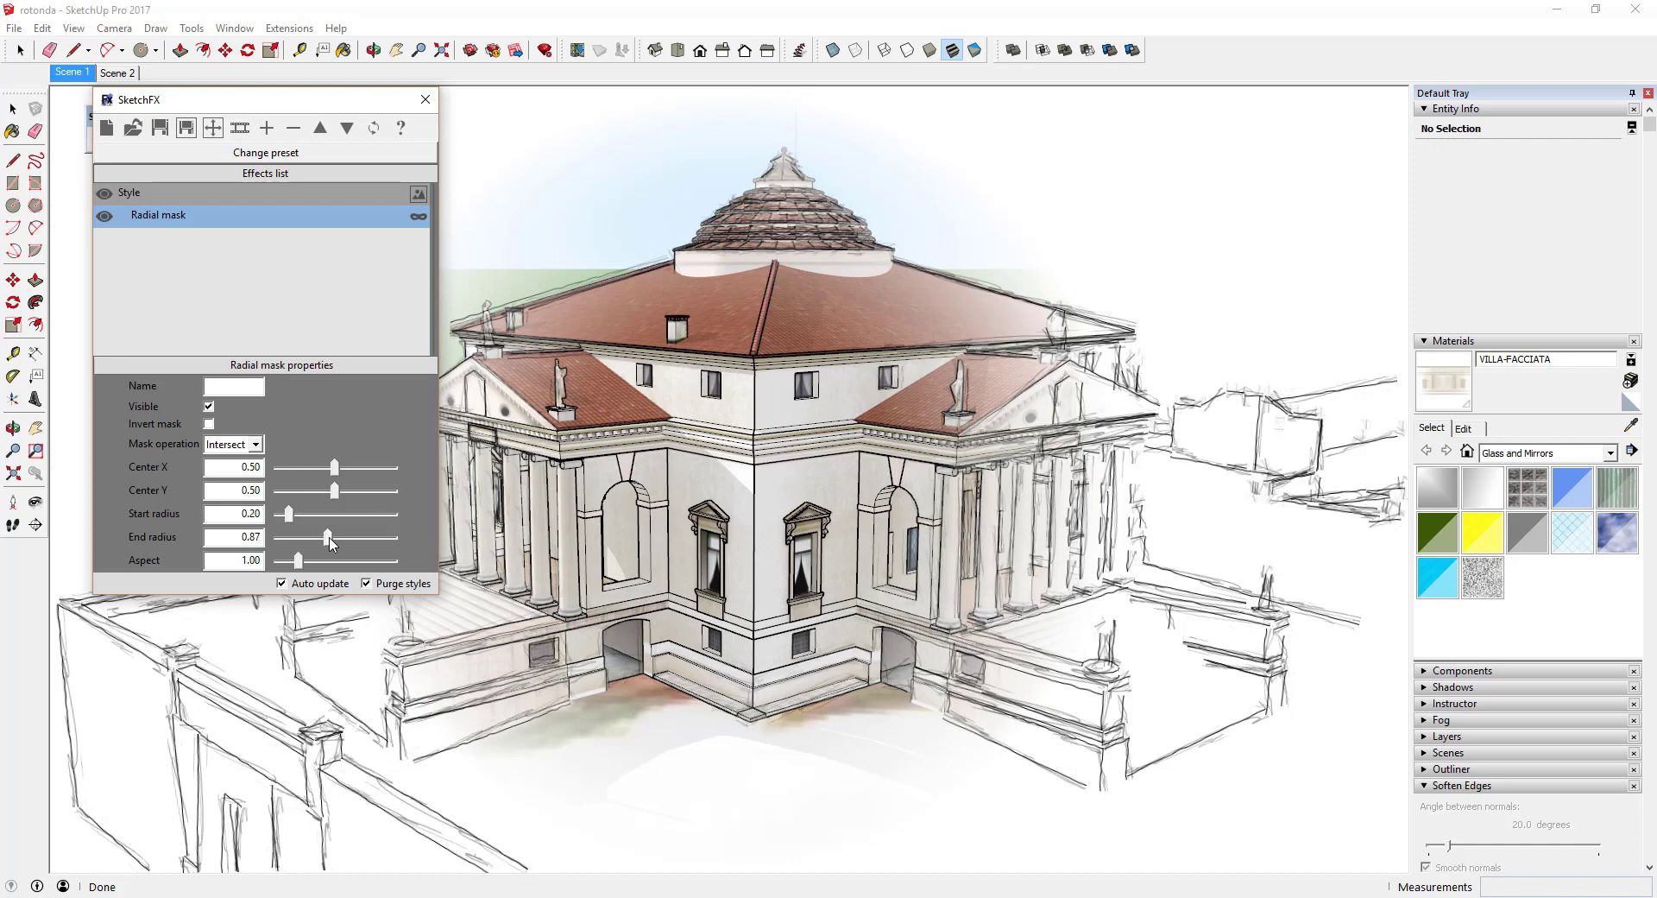
pyautogui.moveTo(329, 538); pyautogui.dragTo(332, 538)
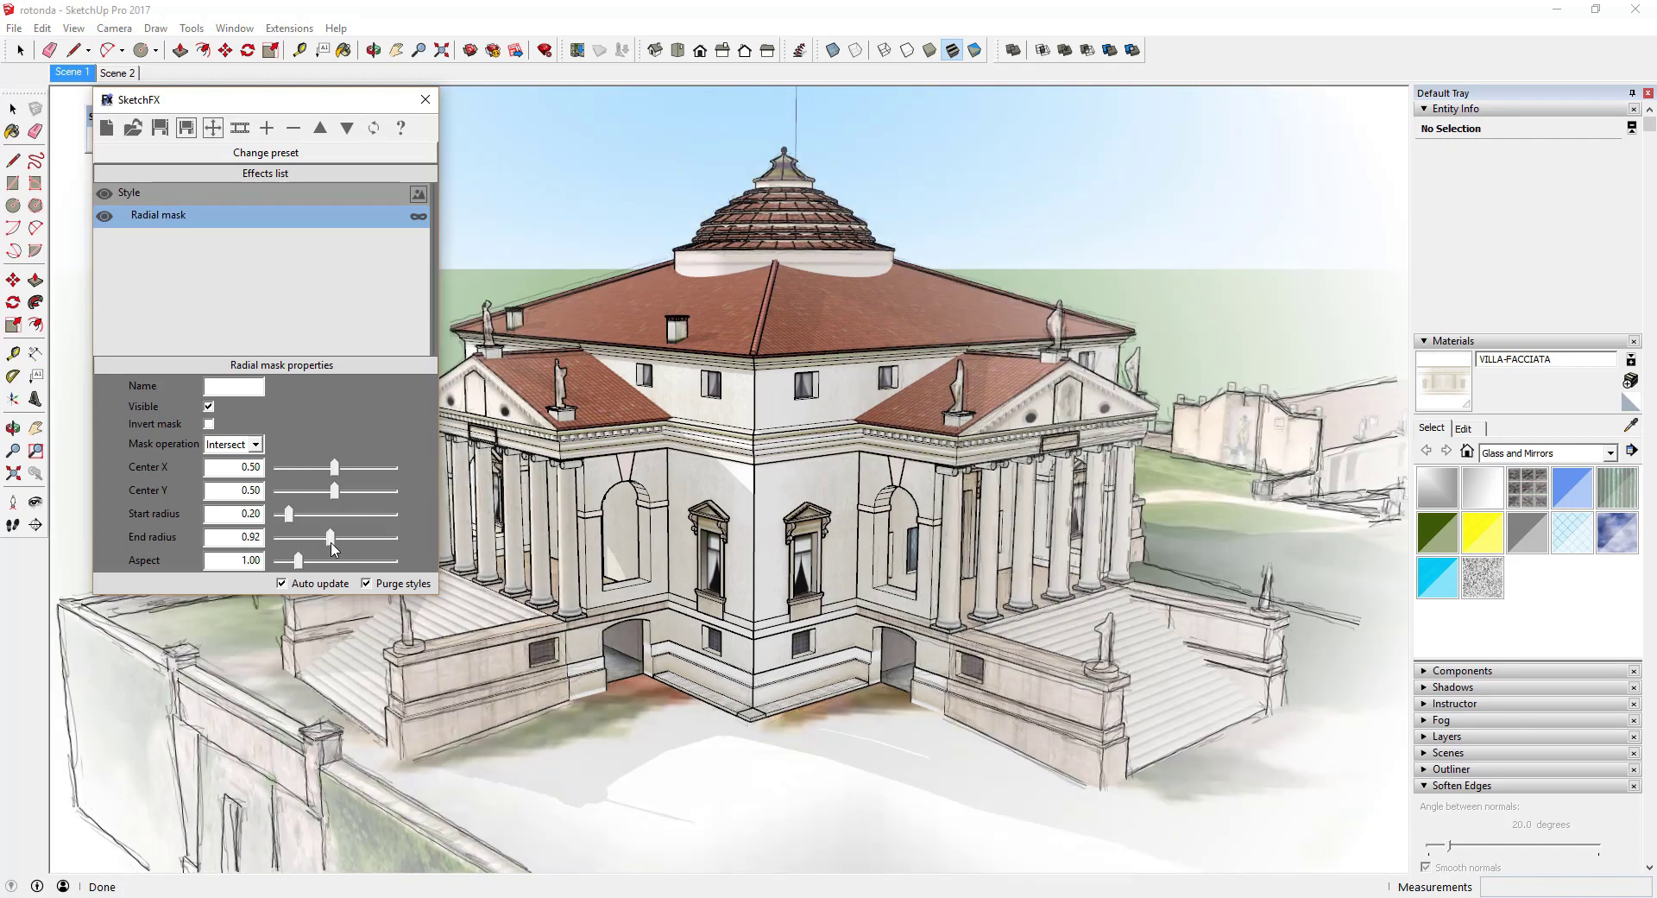
pyautogui.moveTo(332, 543); pyautogui.dragTo(318, 541)
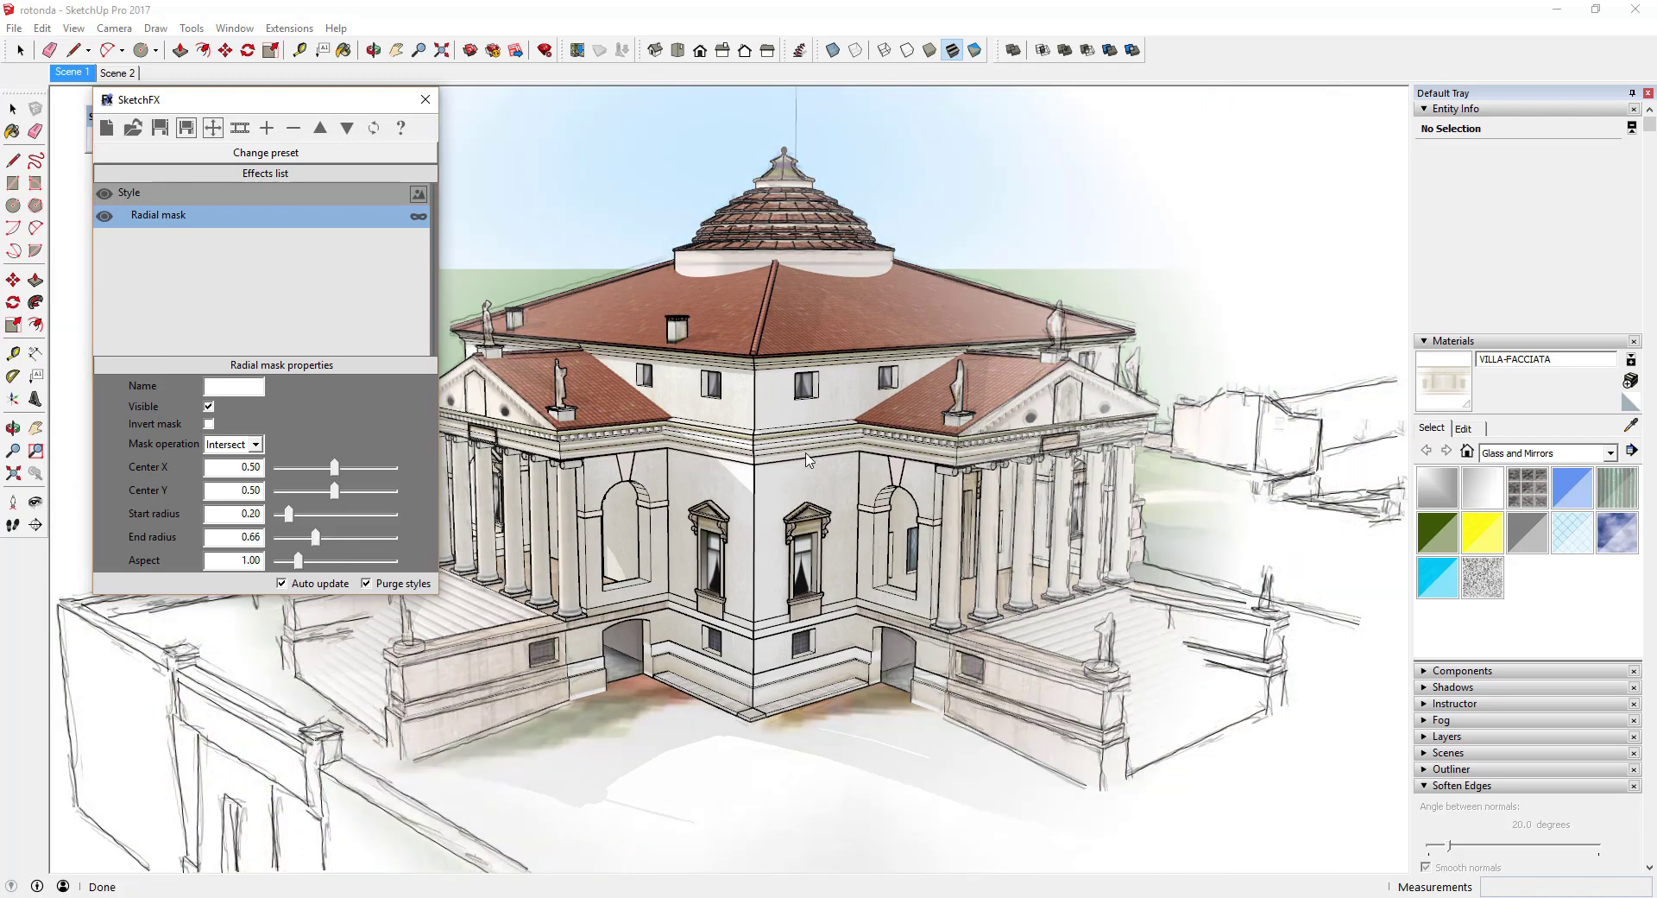